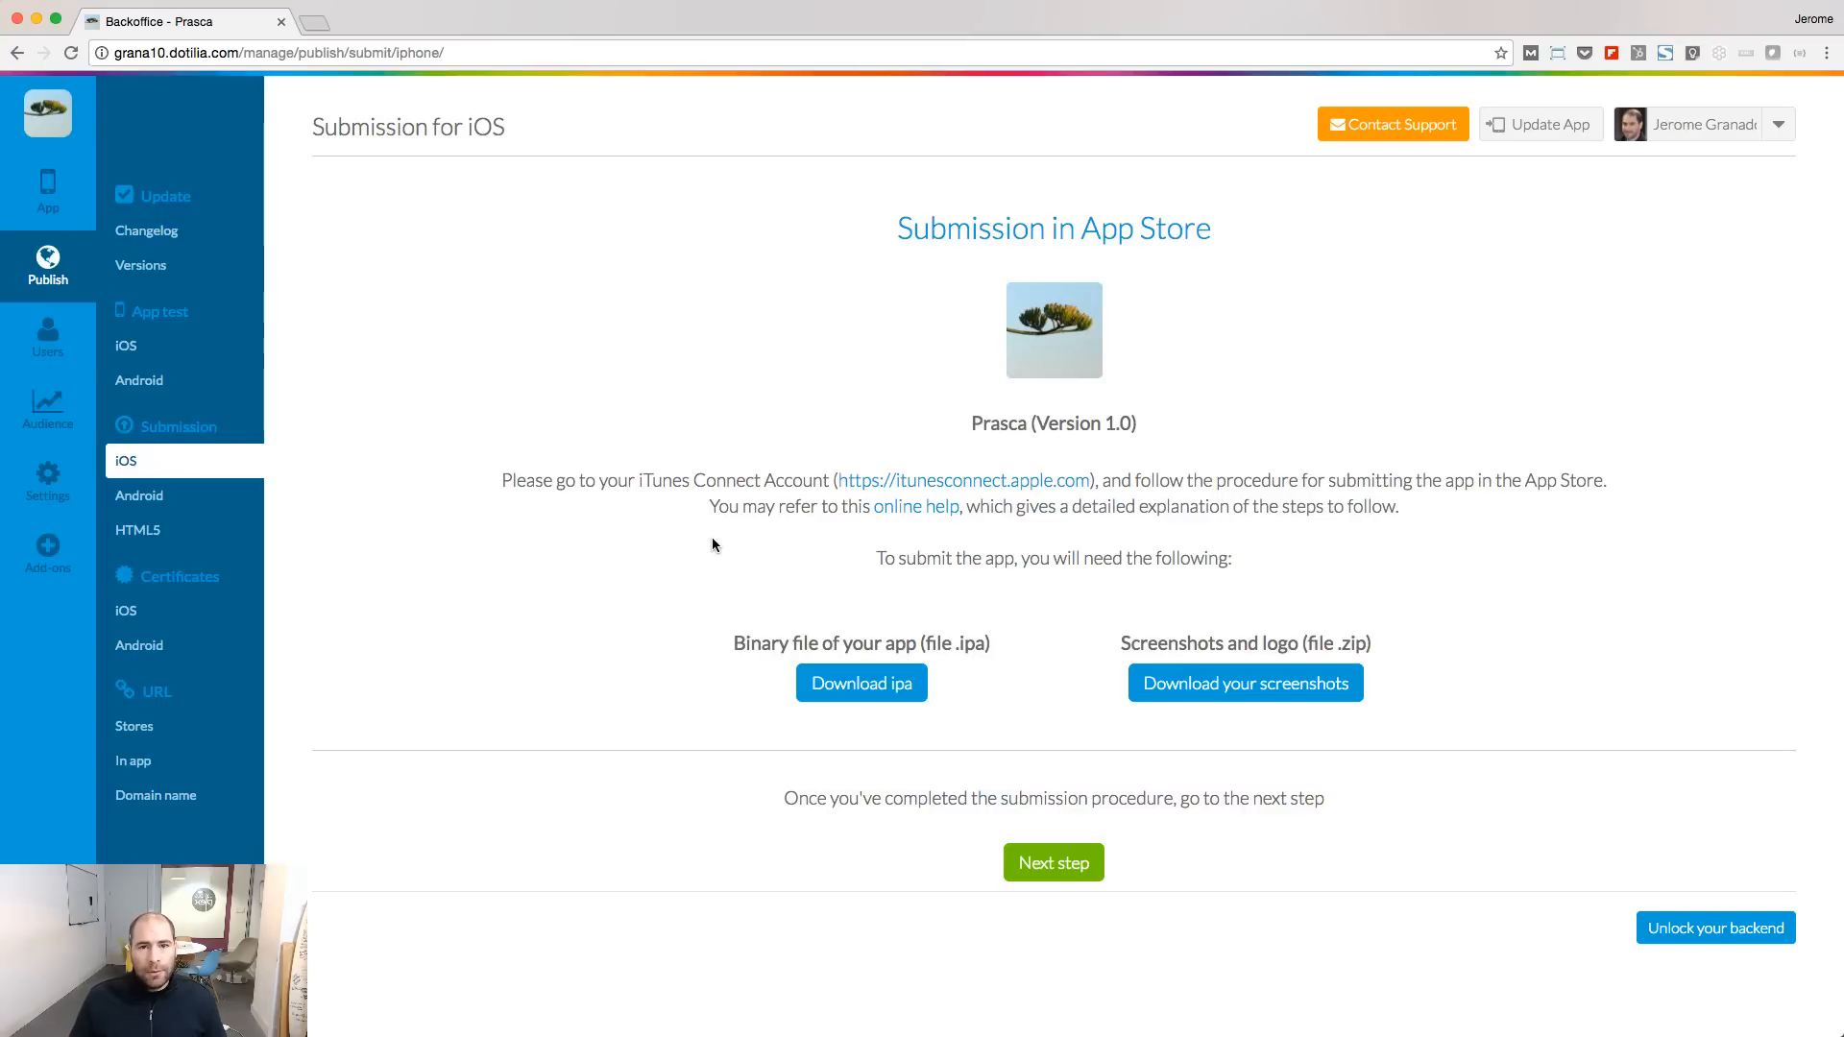
Download the app's ipa and screenshots archive from GoodBarber, then go to itunesconnect.apple.com in a new tab
click(879, 688)
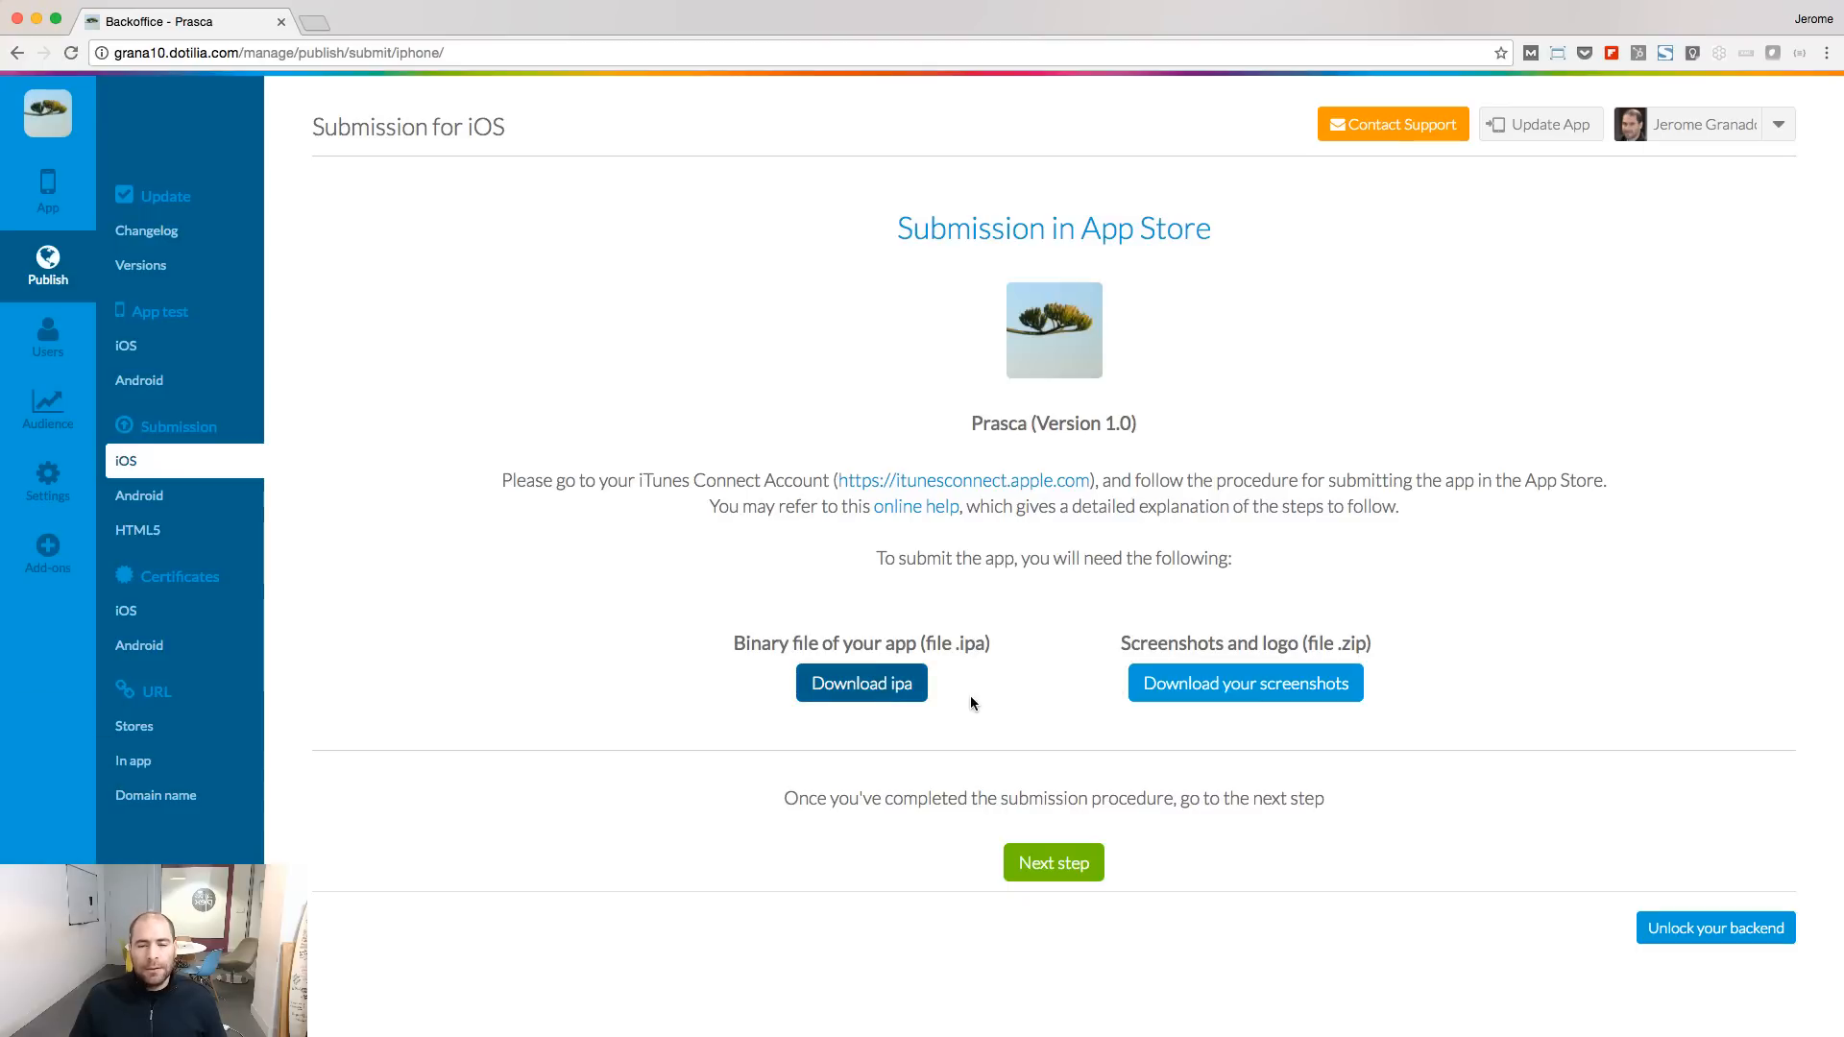
click(1218, 689)
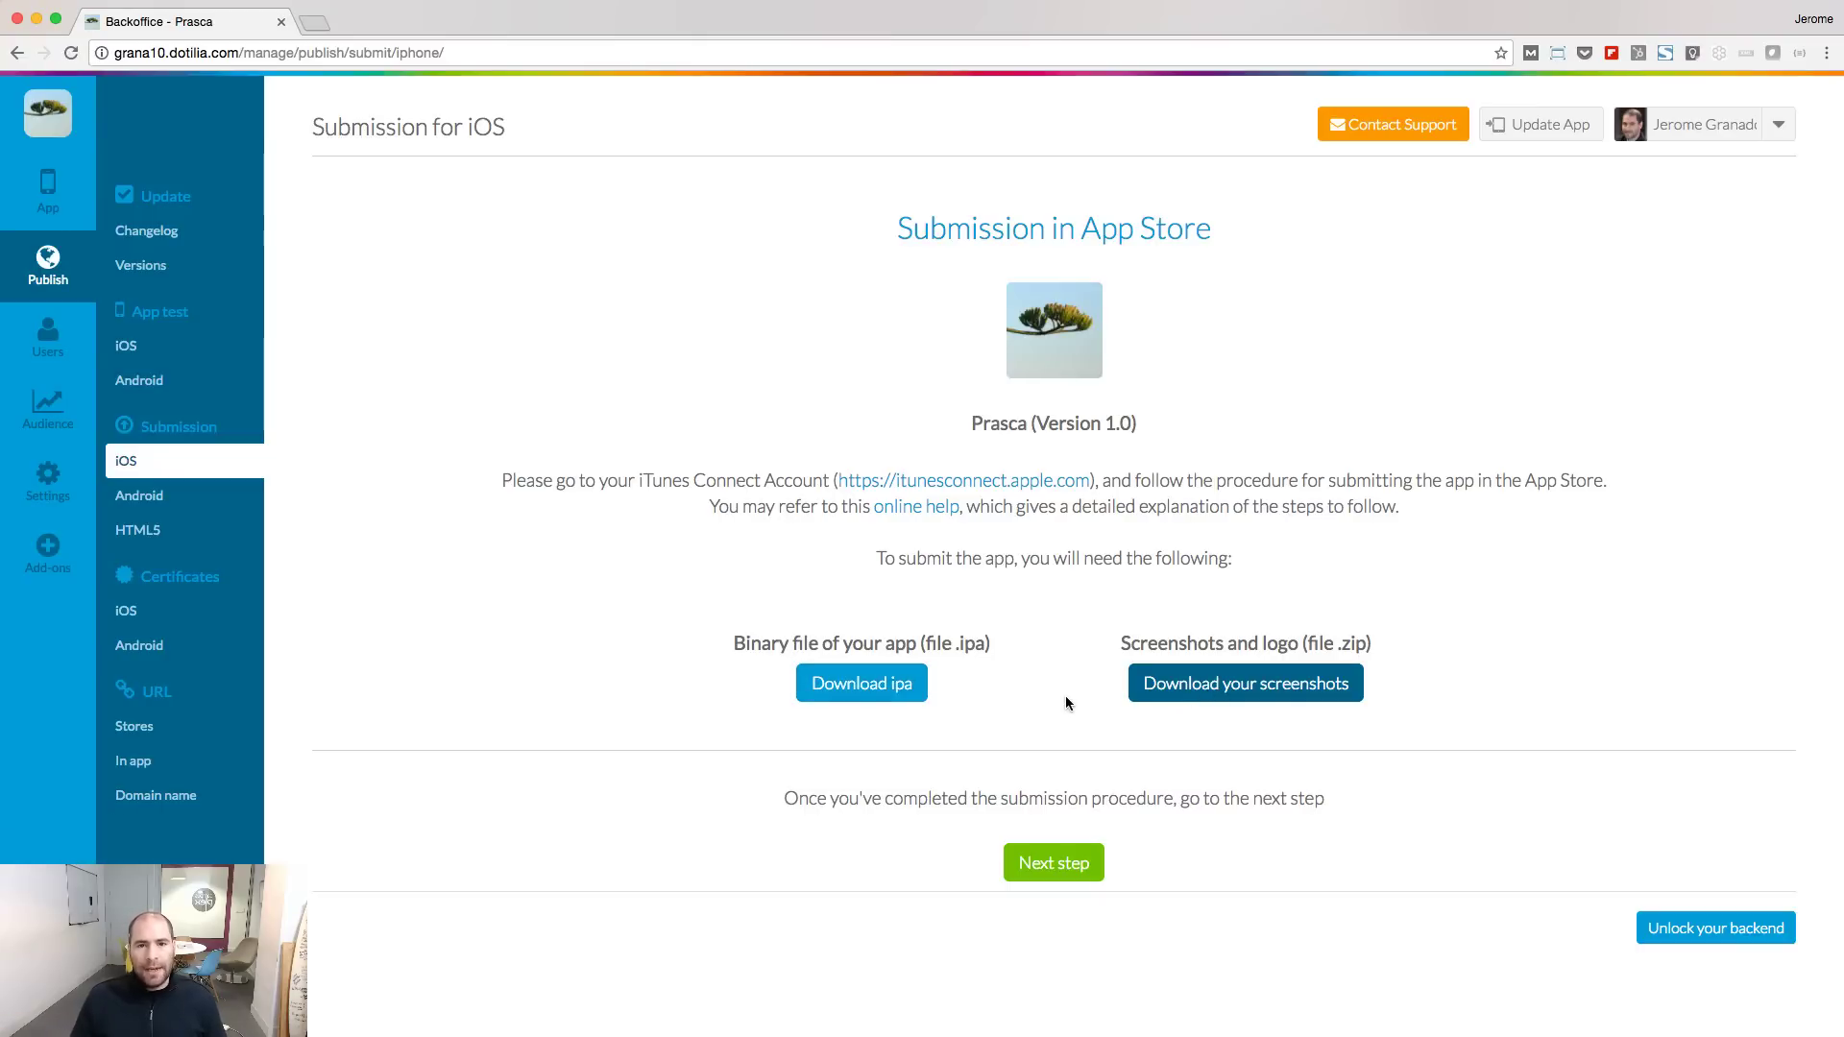
click(998, 483)
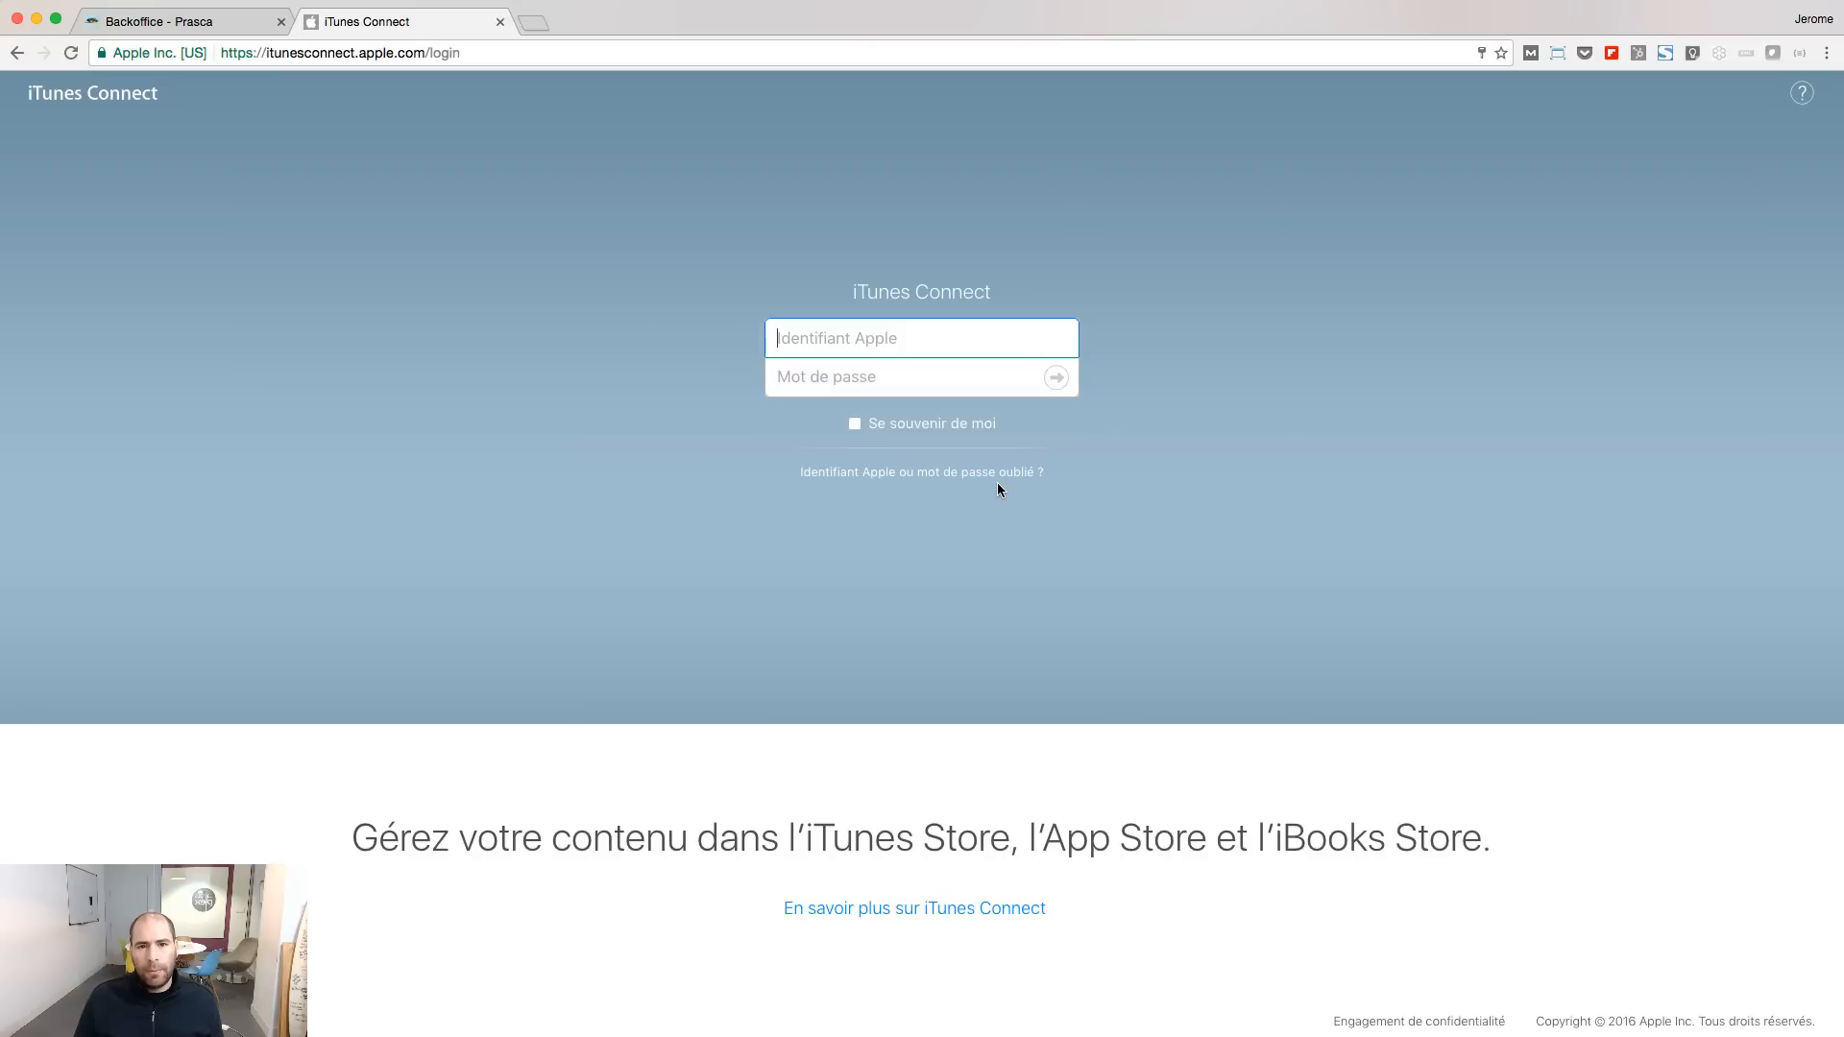
Sign in, go to Mes apps and start a new iOS app
click(1056, 377)
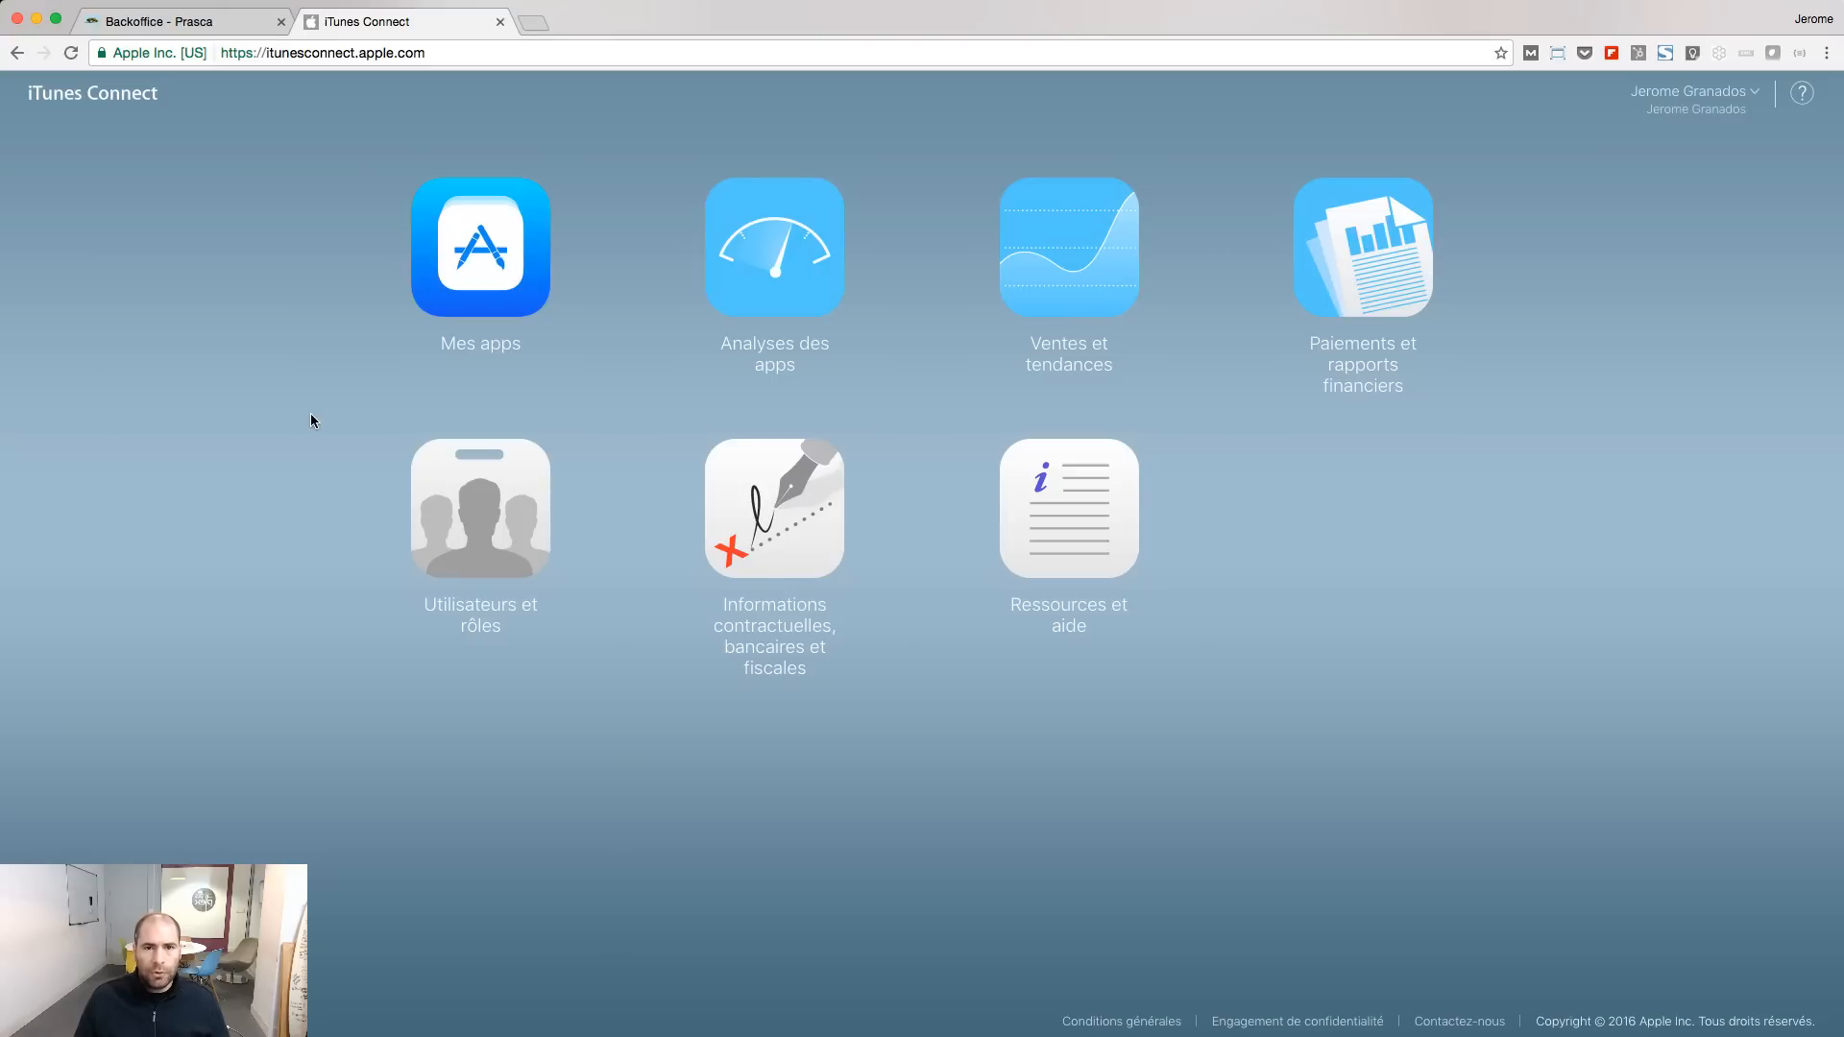
click(500, 246)
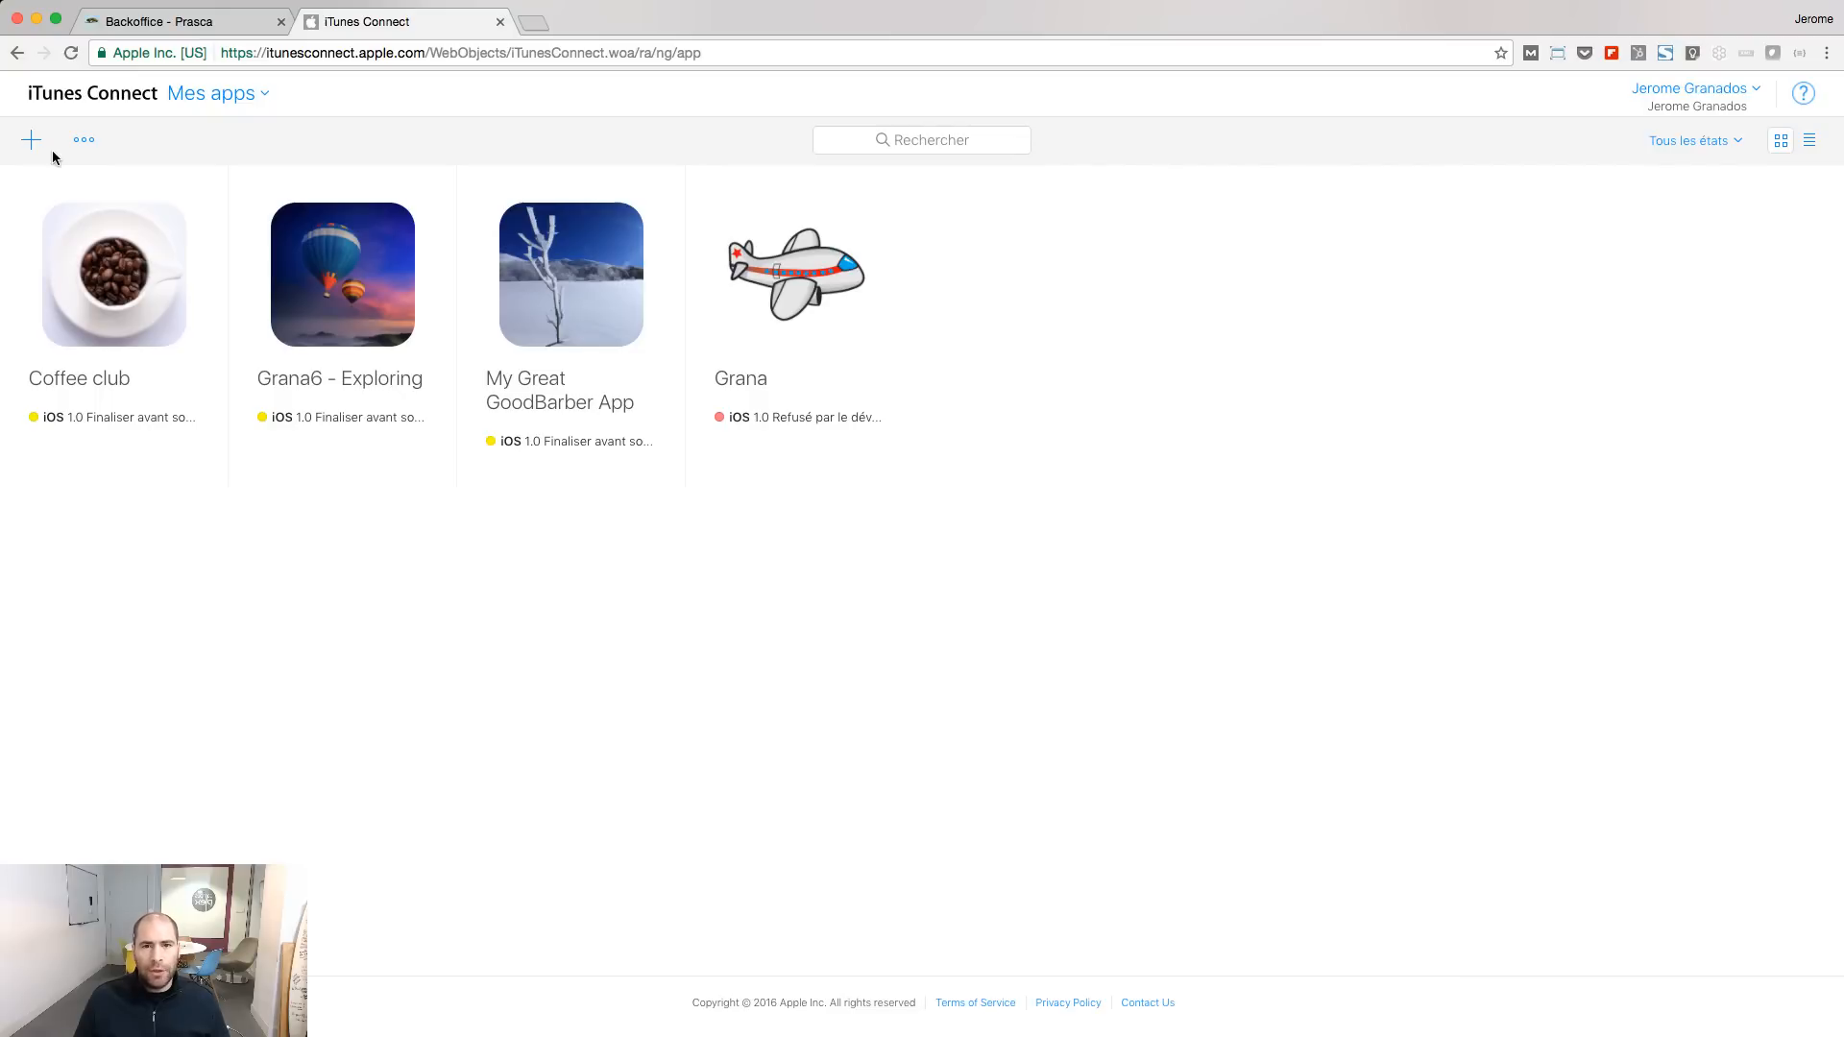
click(34, 143)
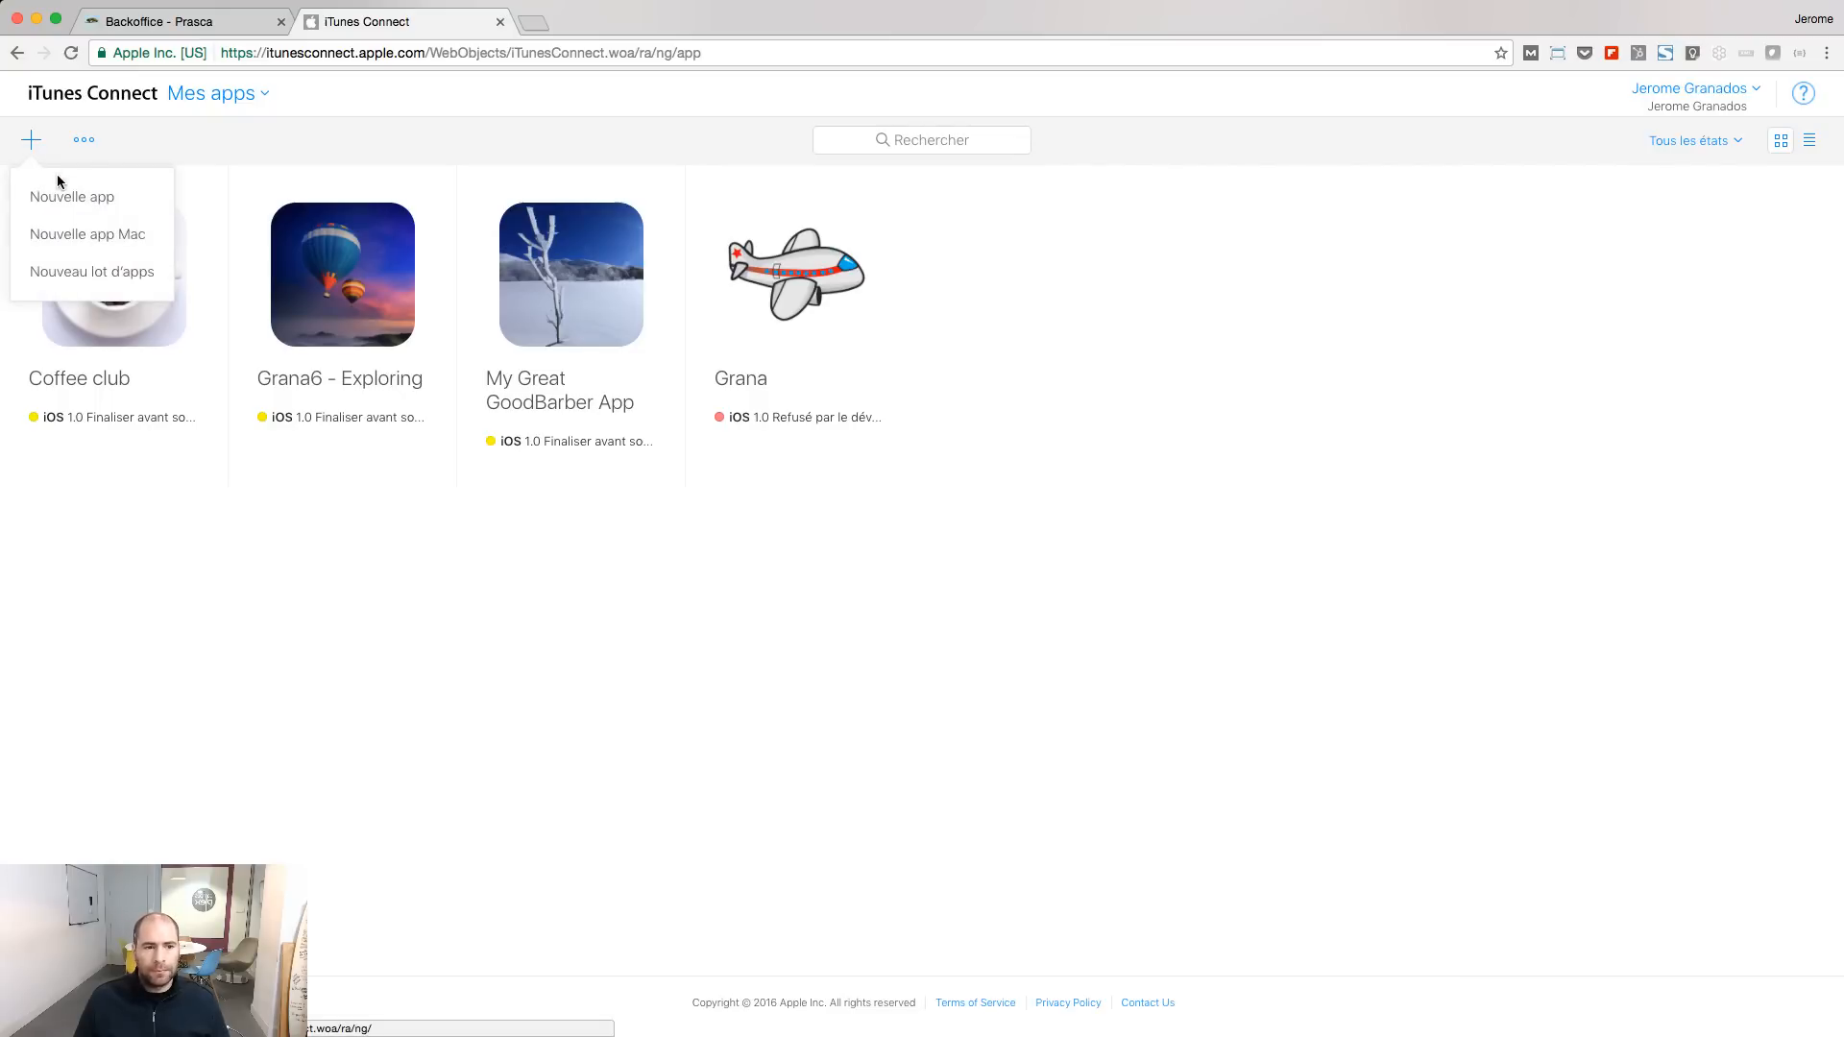
click(65, 187)
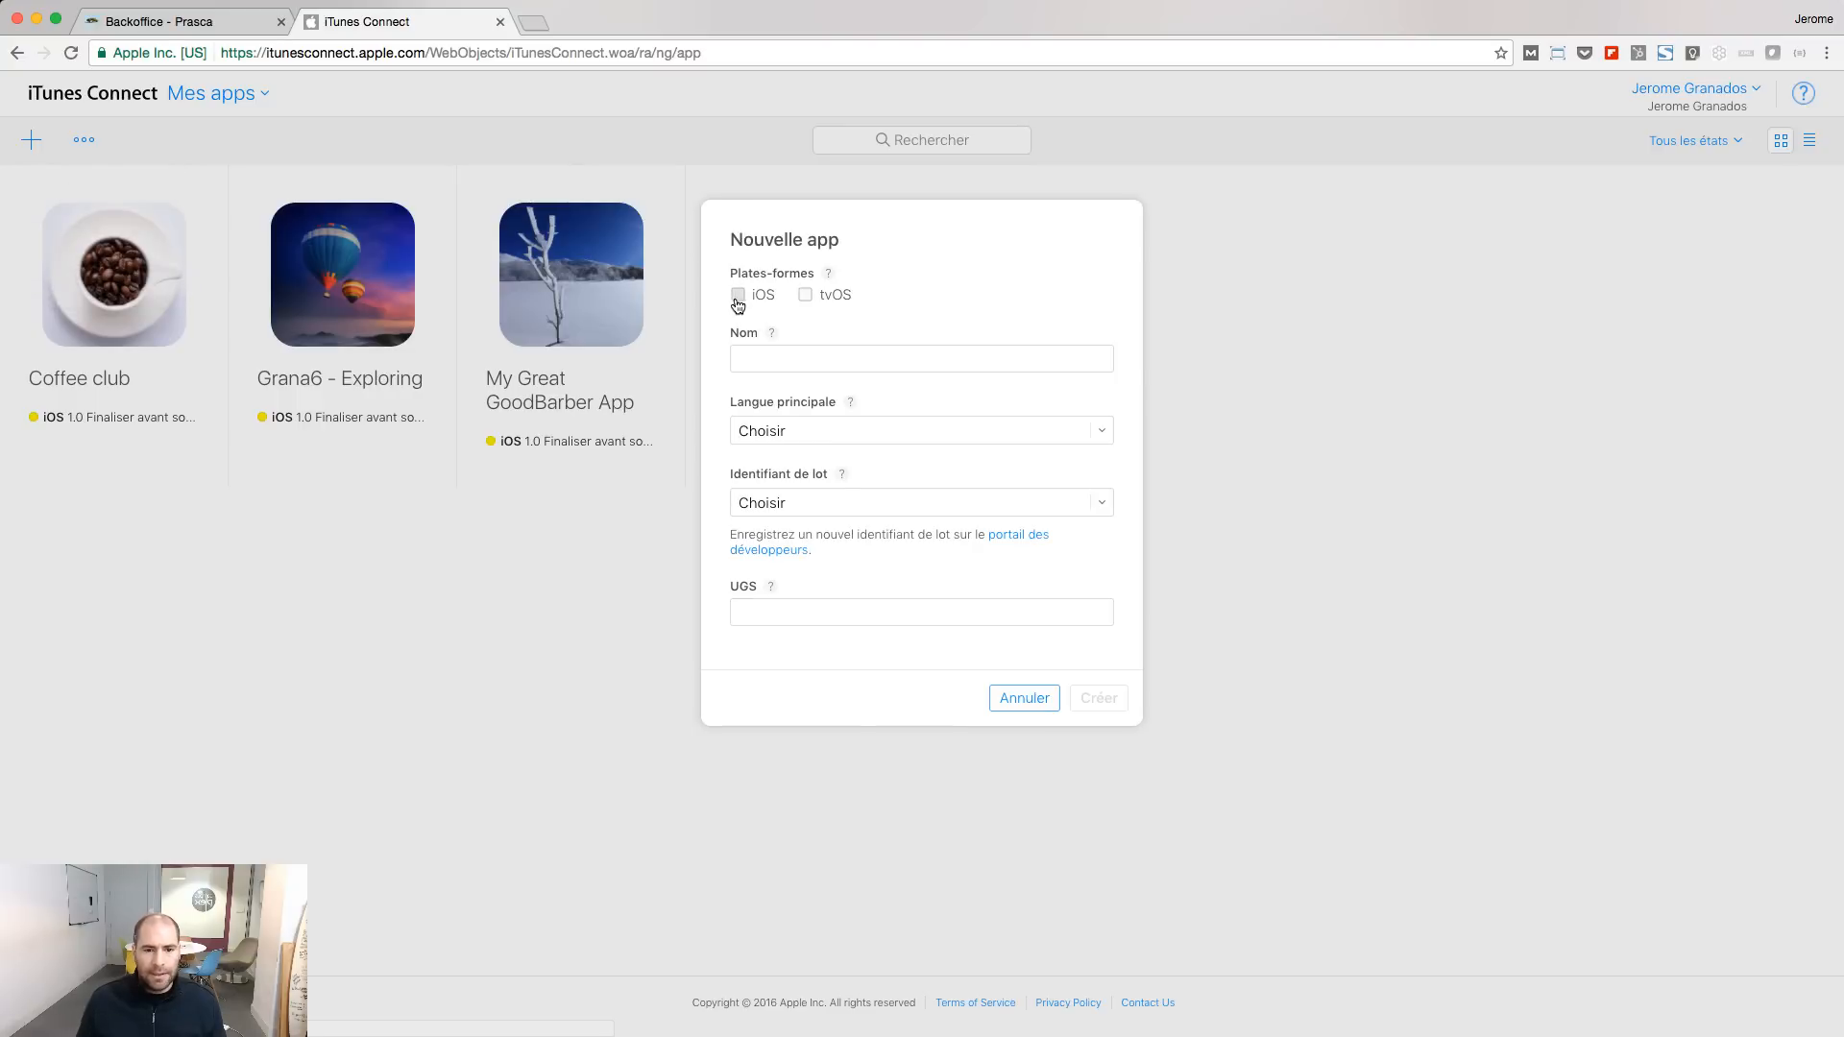
key(Tab)
text(Prasca)
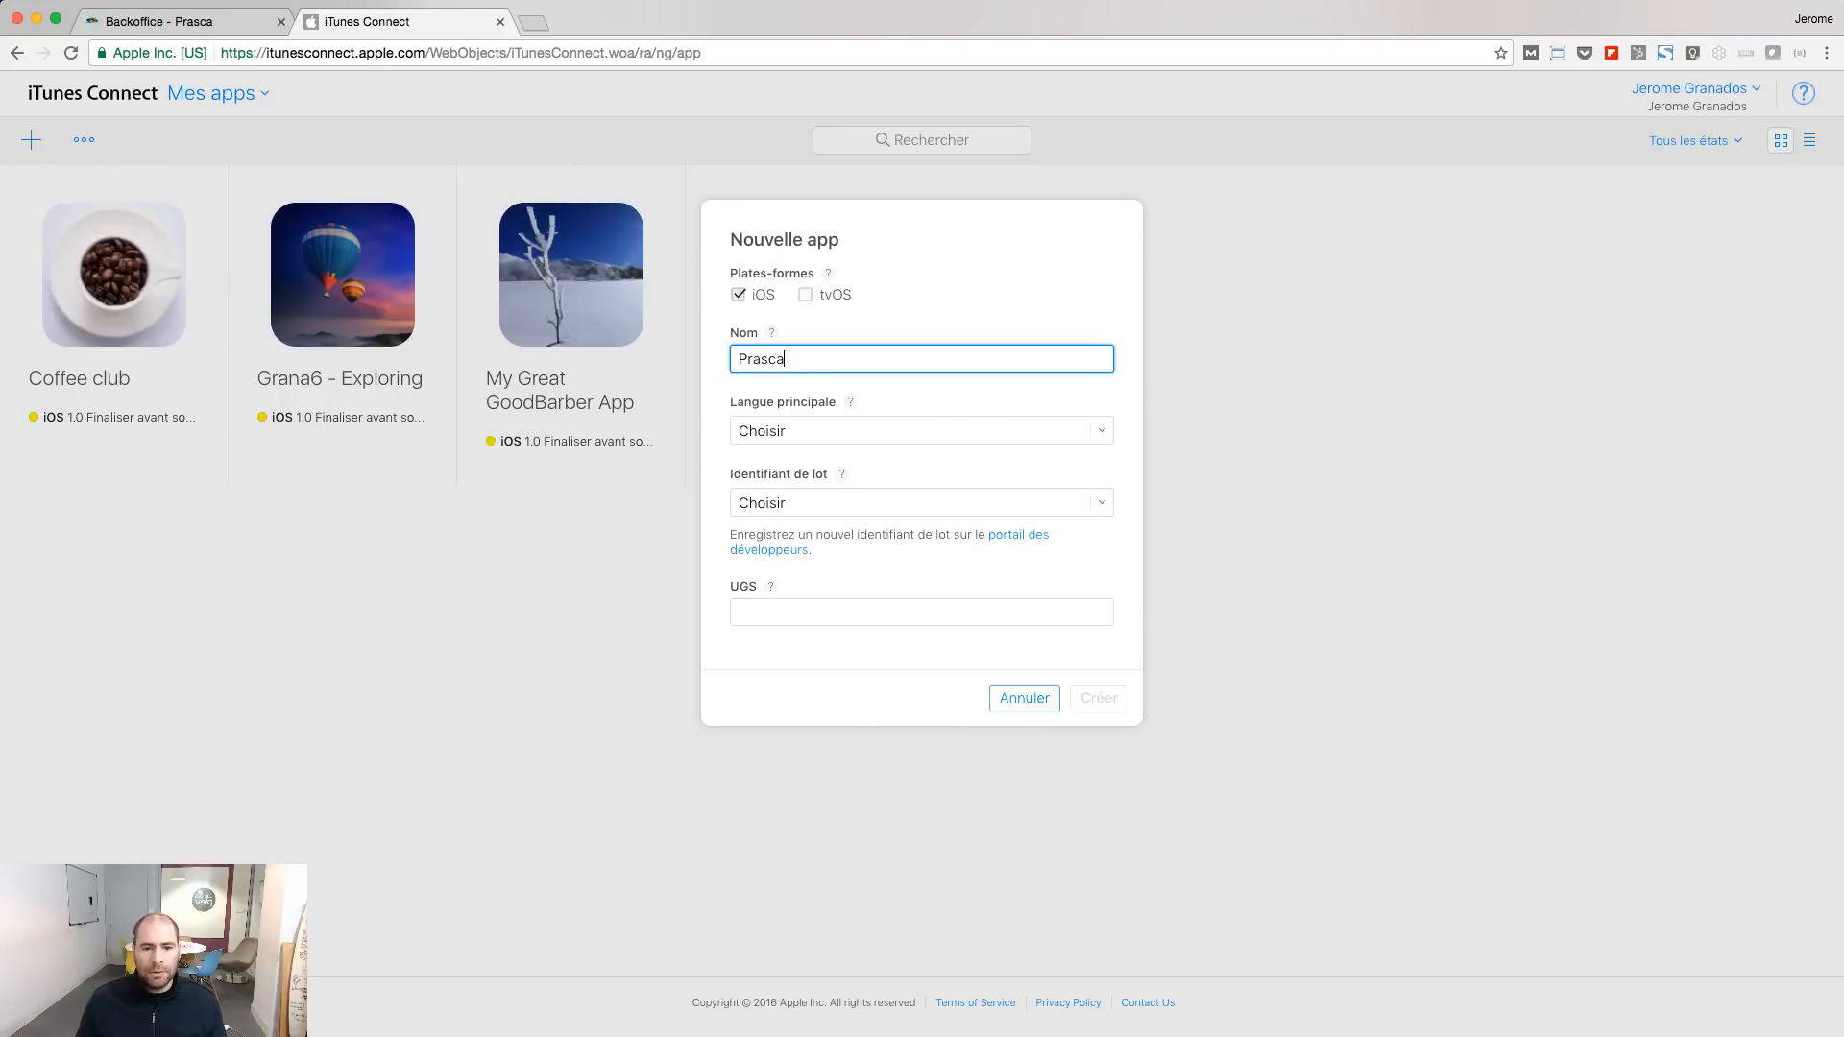
key(Tab)
text(anglais)
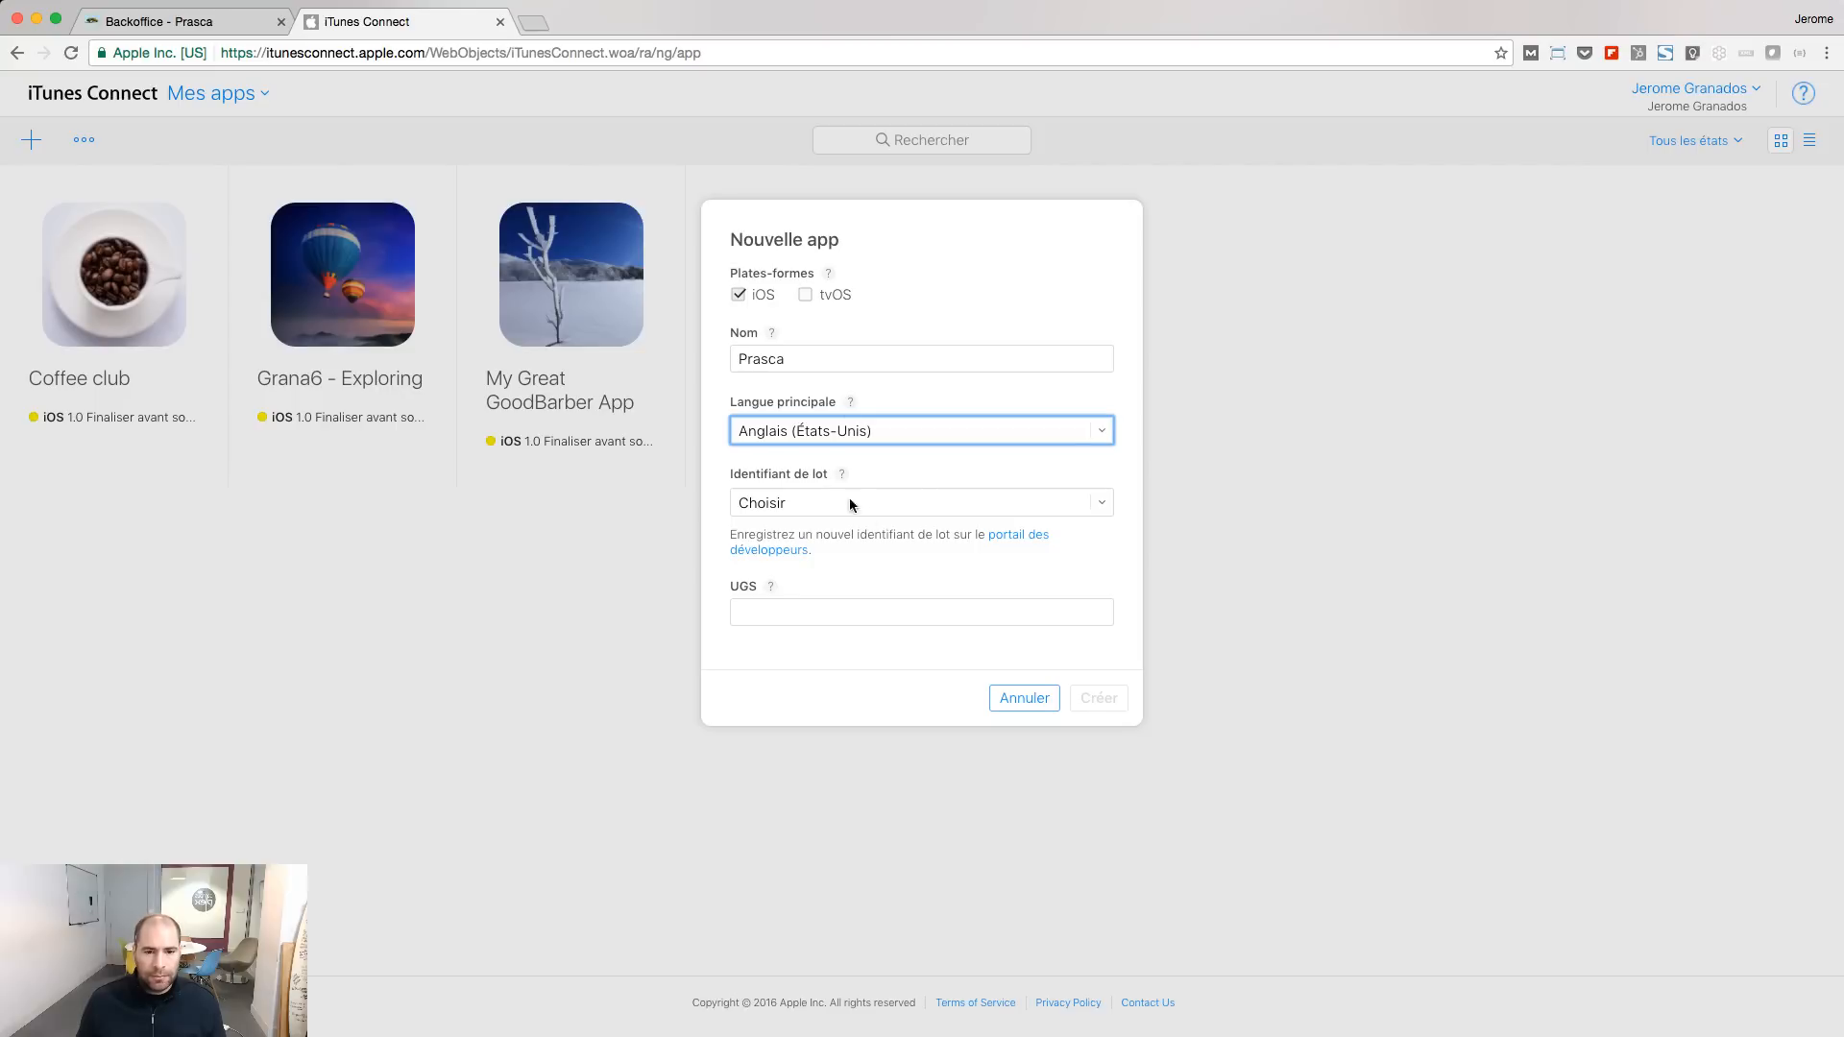
key(Tab)
text(grana10)
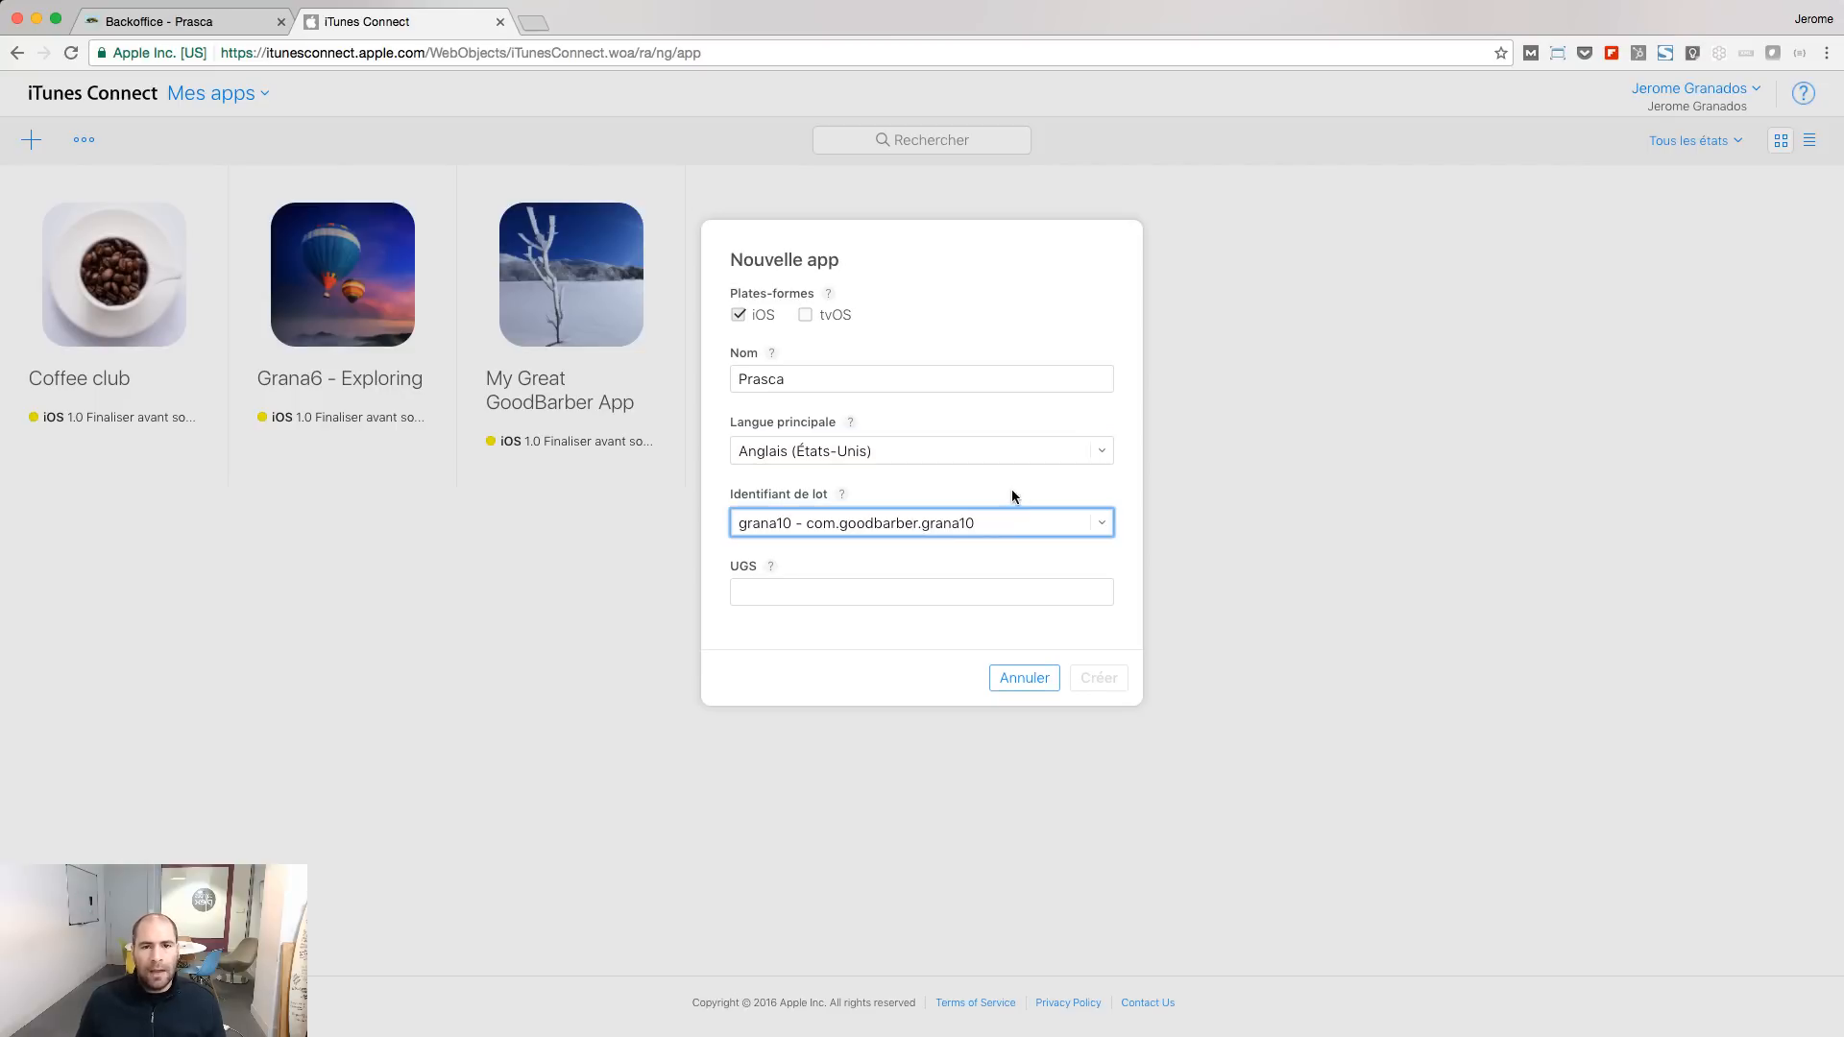
key(Tab)
text(1000123443)
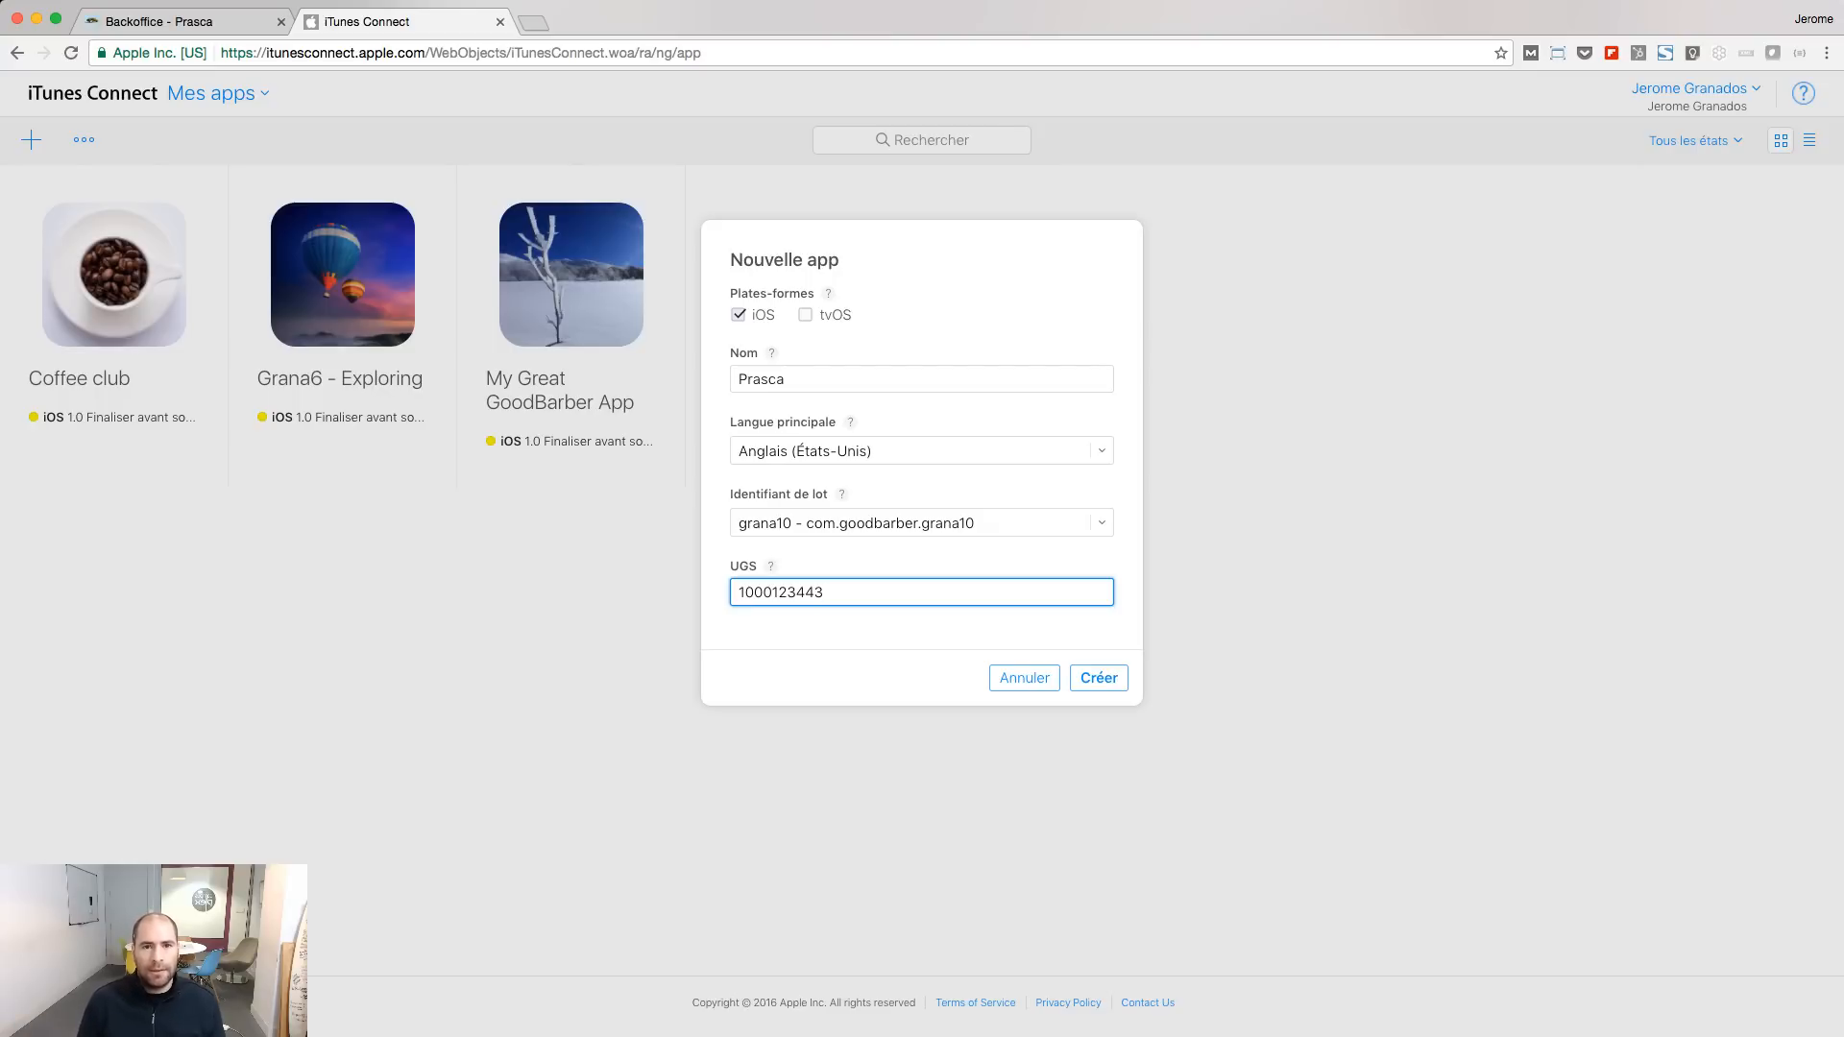
click(1099, 678)
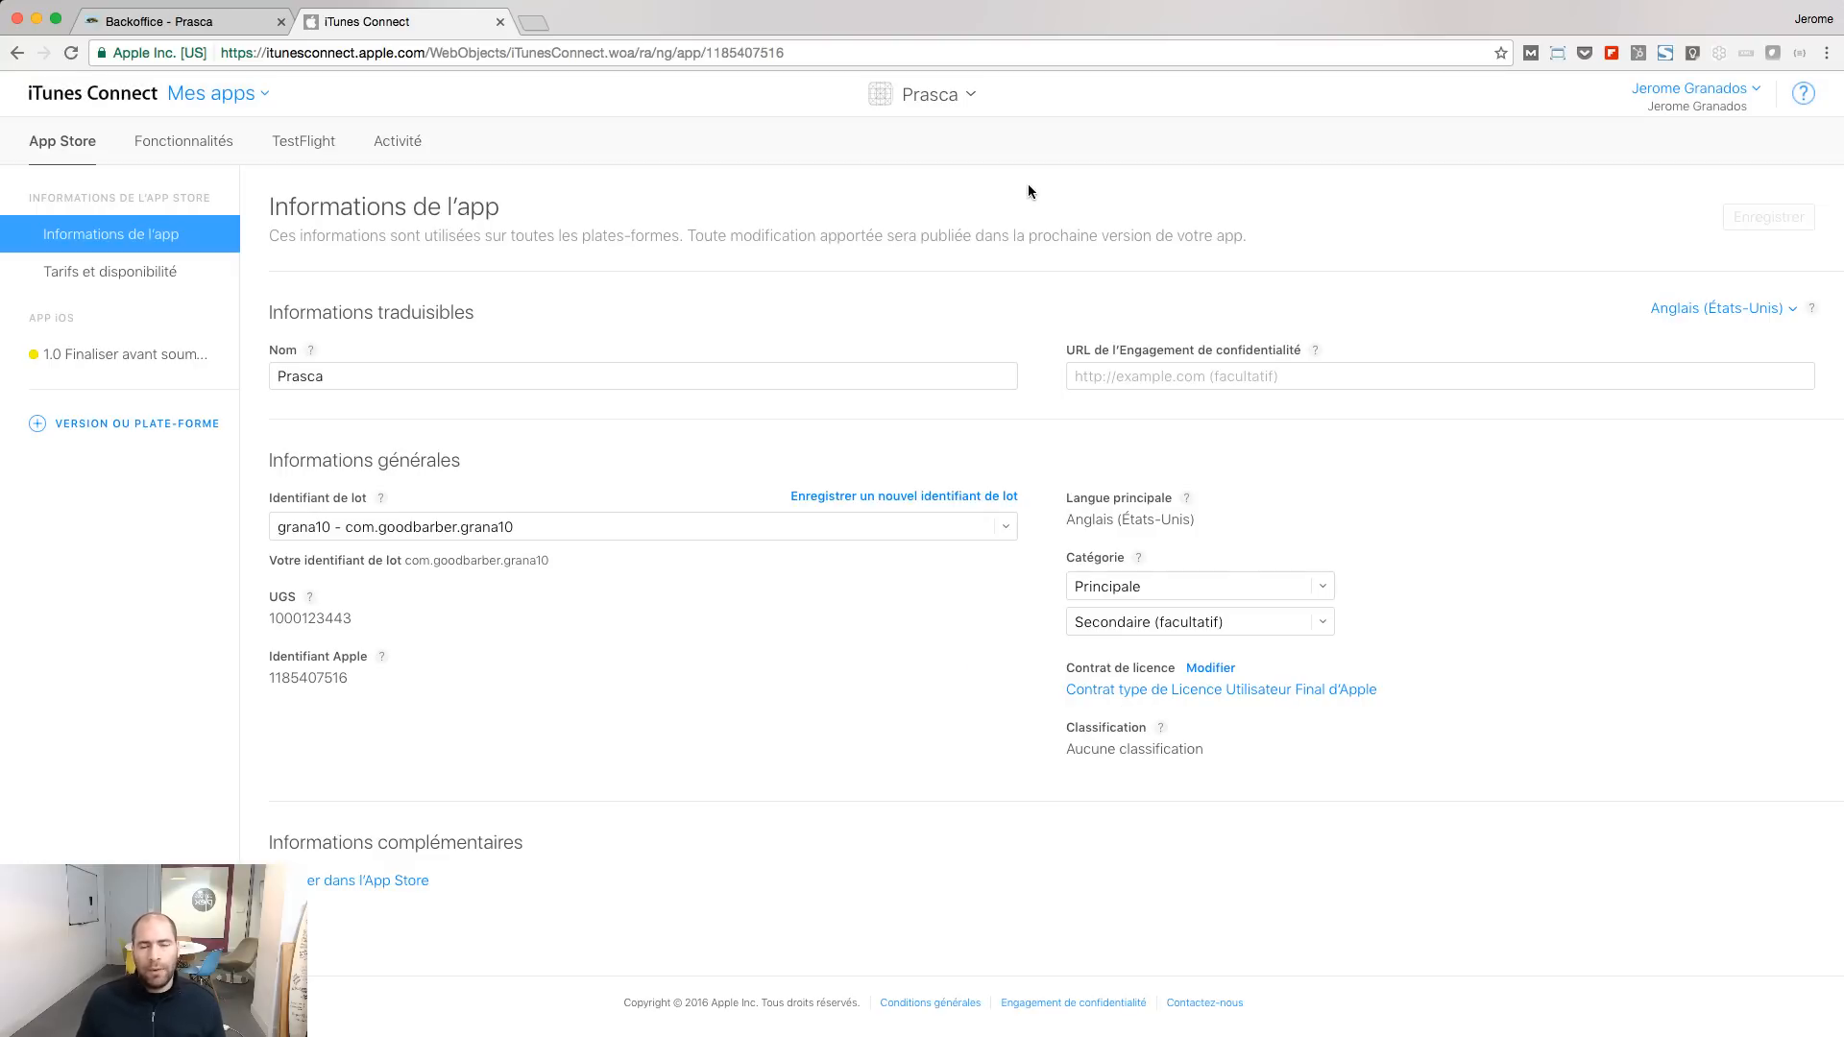
Set Prasca's primary category to Actualités and save the app information
click(1068, 558)
click(1106, 613)
click(1753, 224)
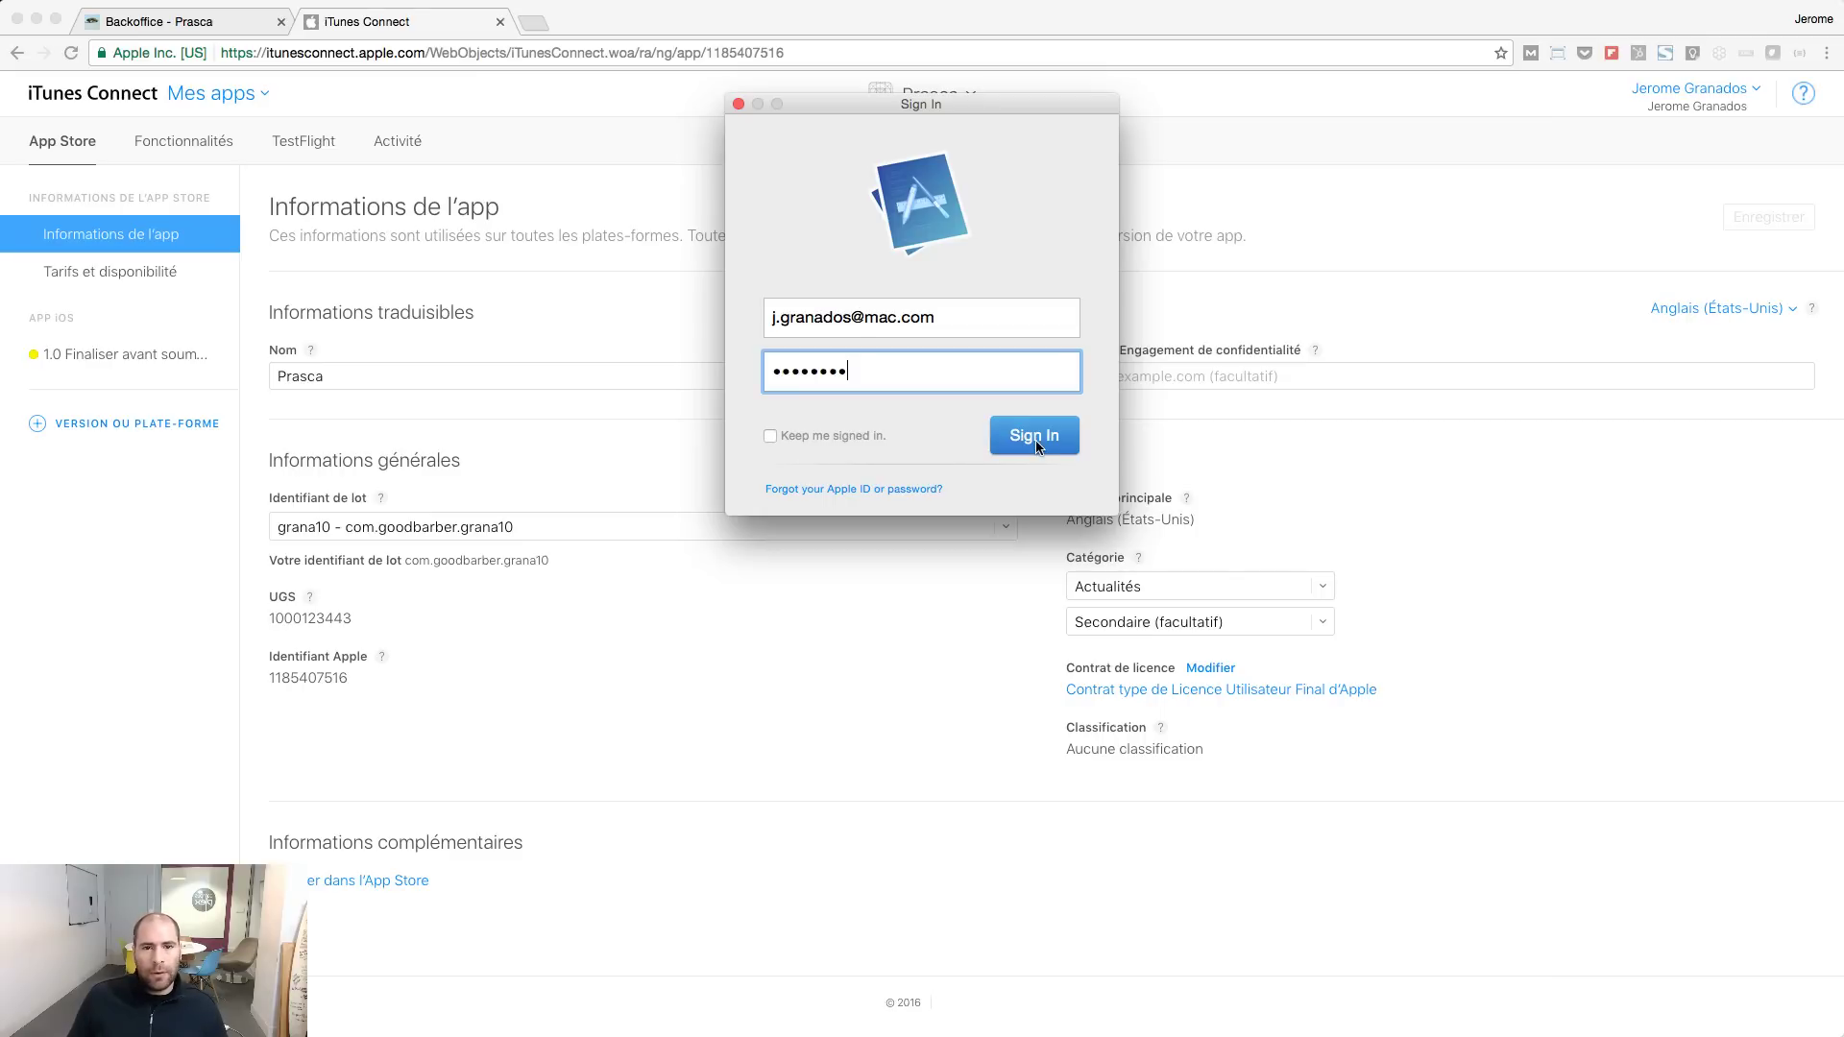
Sign in to Application Loader and deliver the downloaded .ipa from the Downloads folder
click(1035, 439)
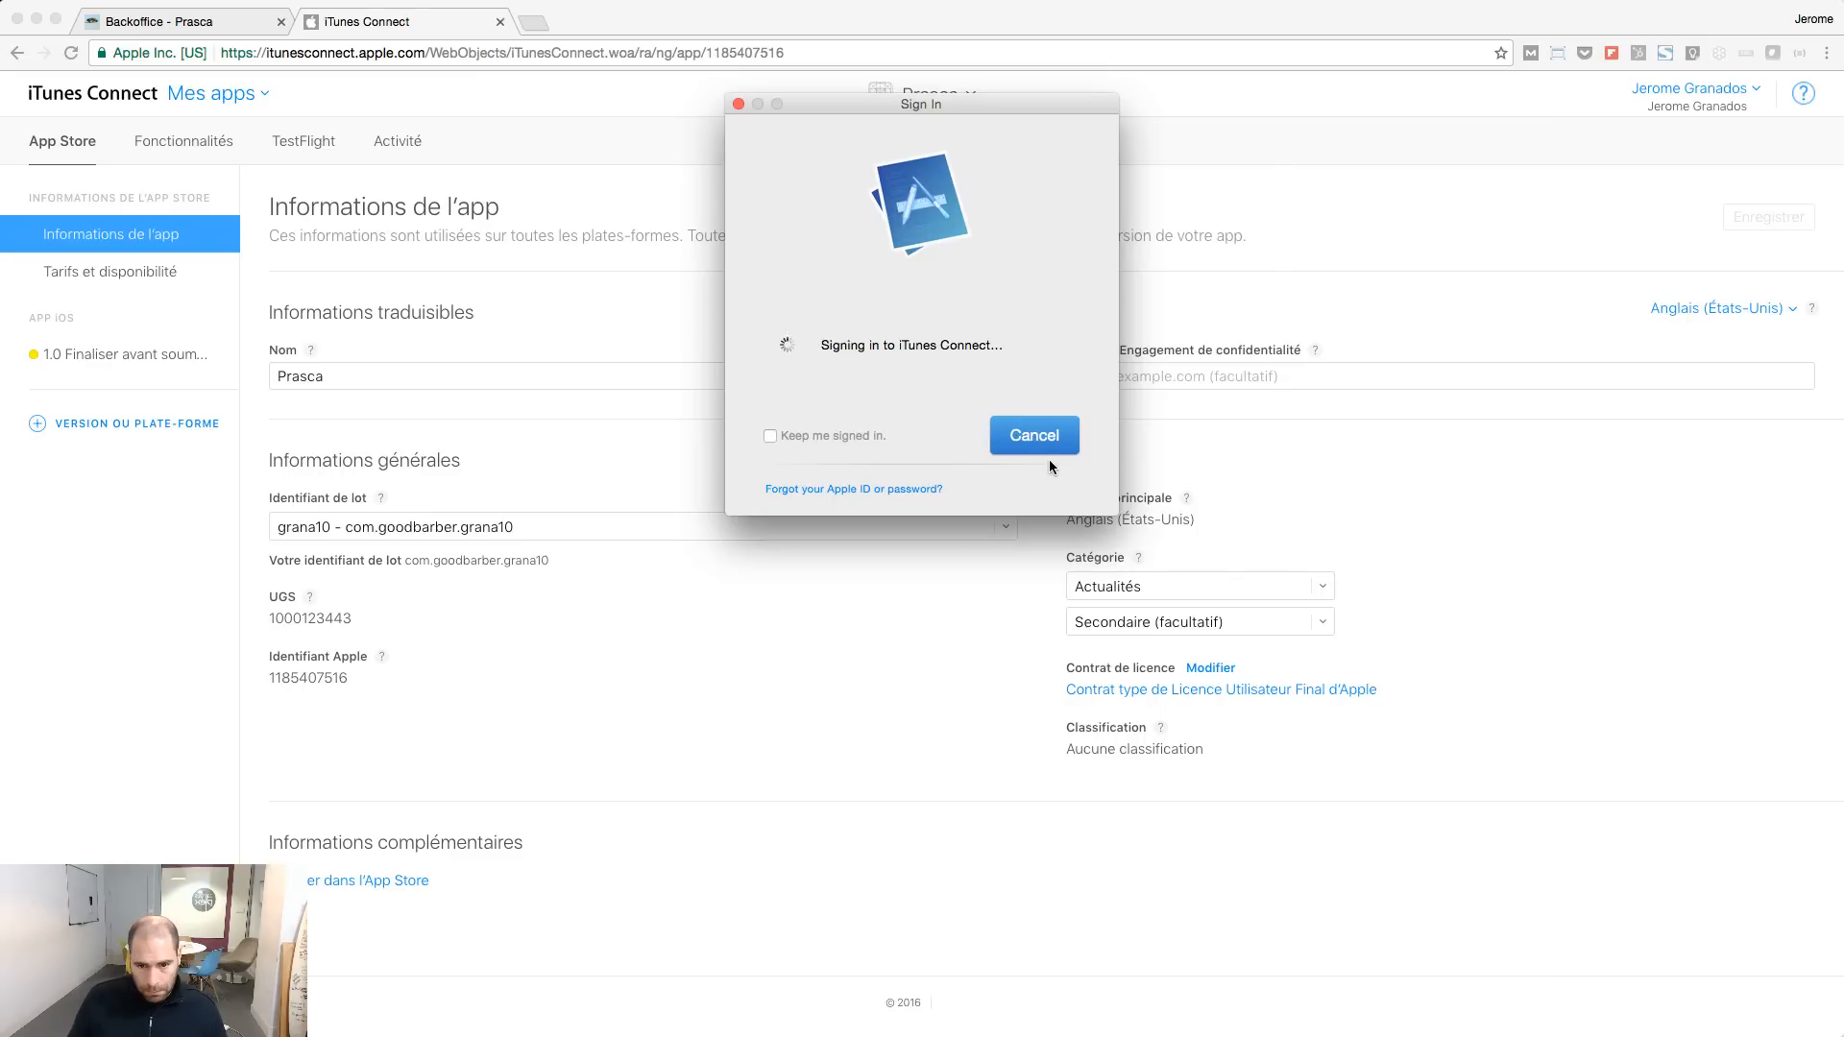
click(1188, 505)
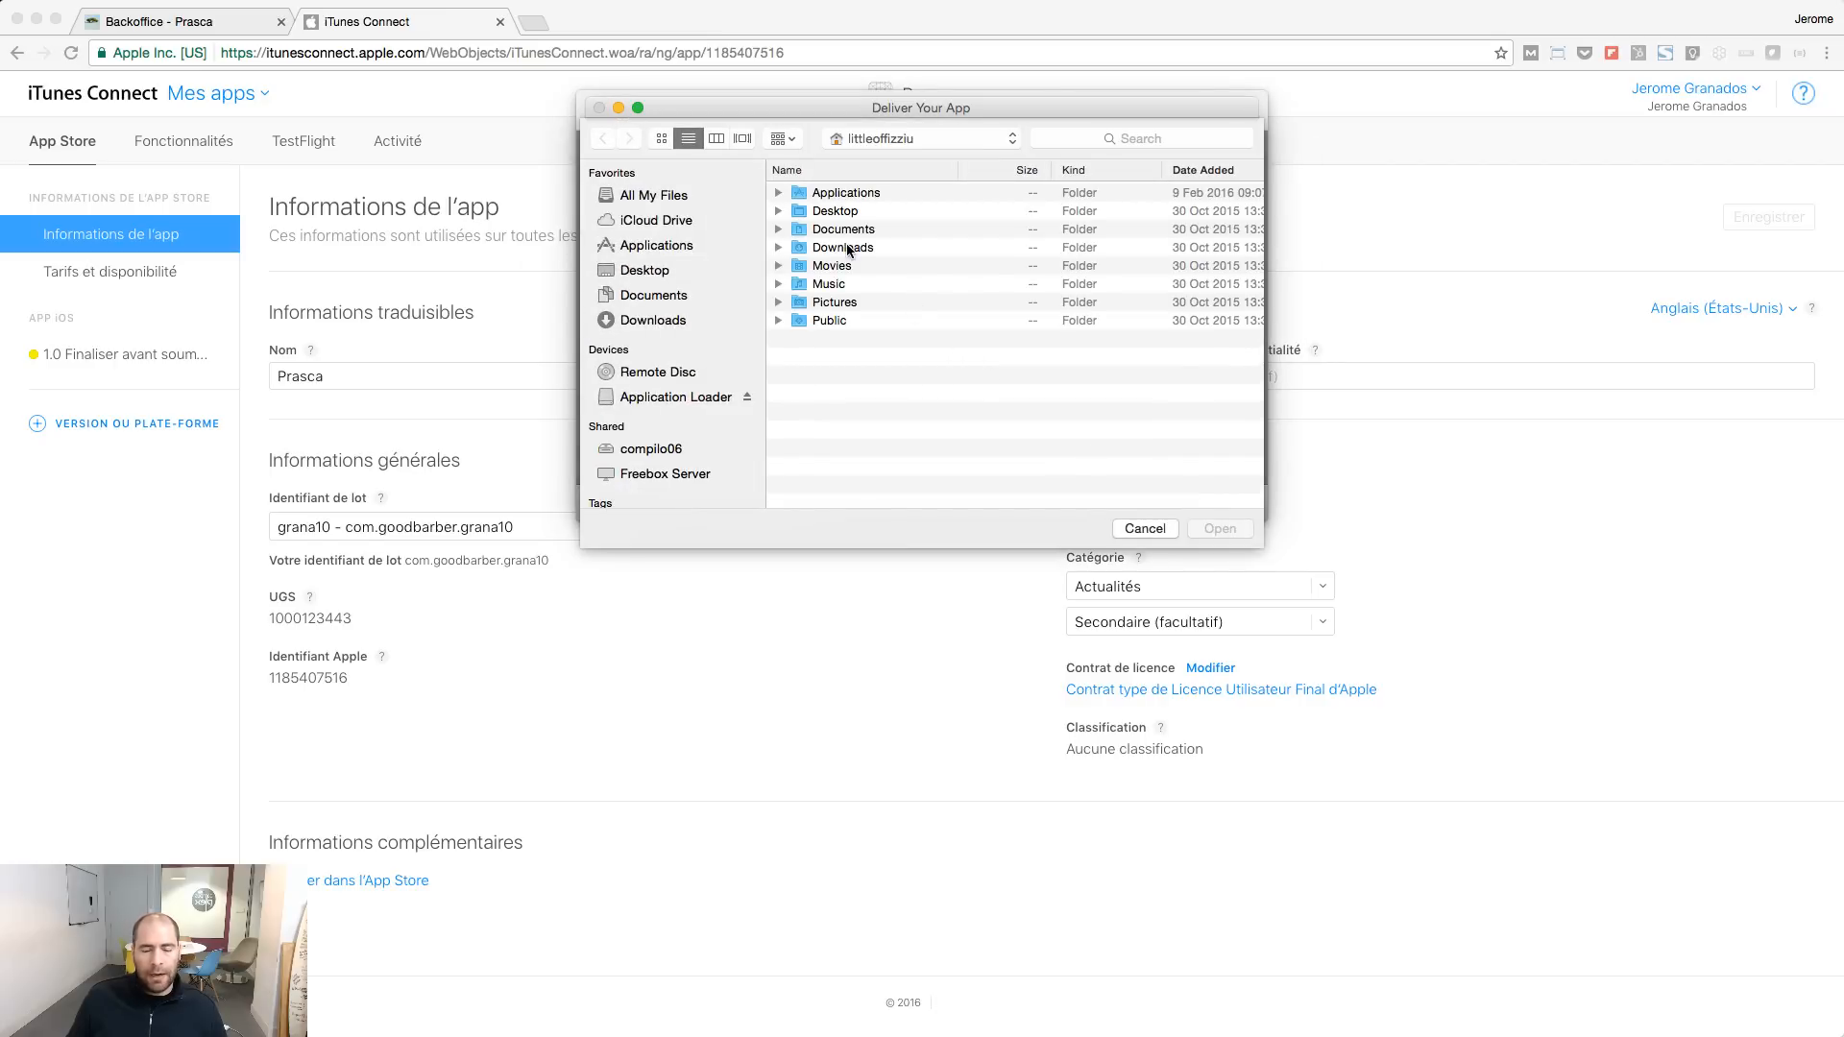
double_click(850, 250)
click(828, 298)
click(1237, 529)
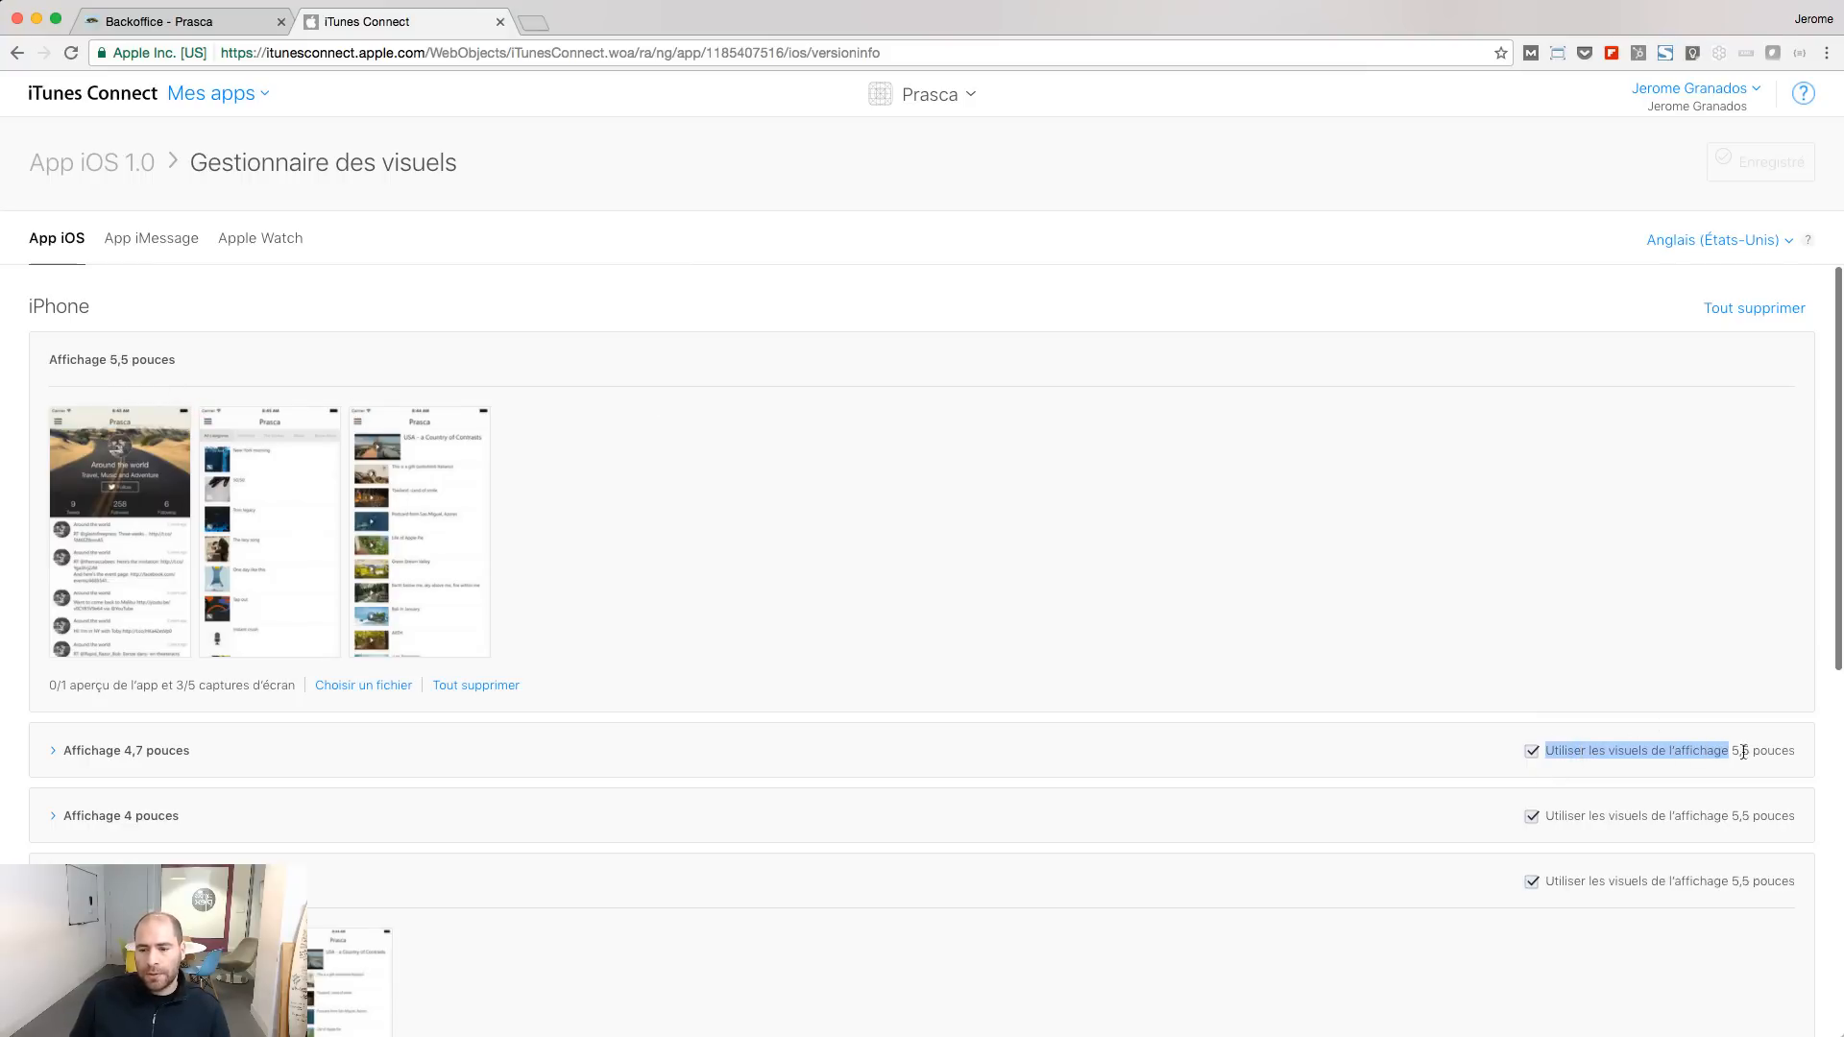
Expand the Affichage 4,7 pouces section to check it reuses the 5.5-inch screenshots
drag(1548, 749, 1805, 754)
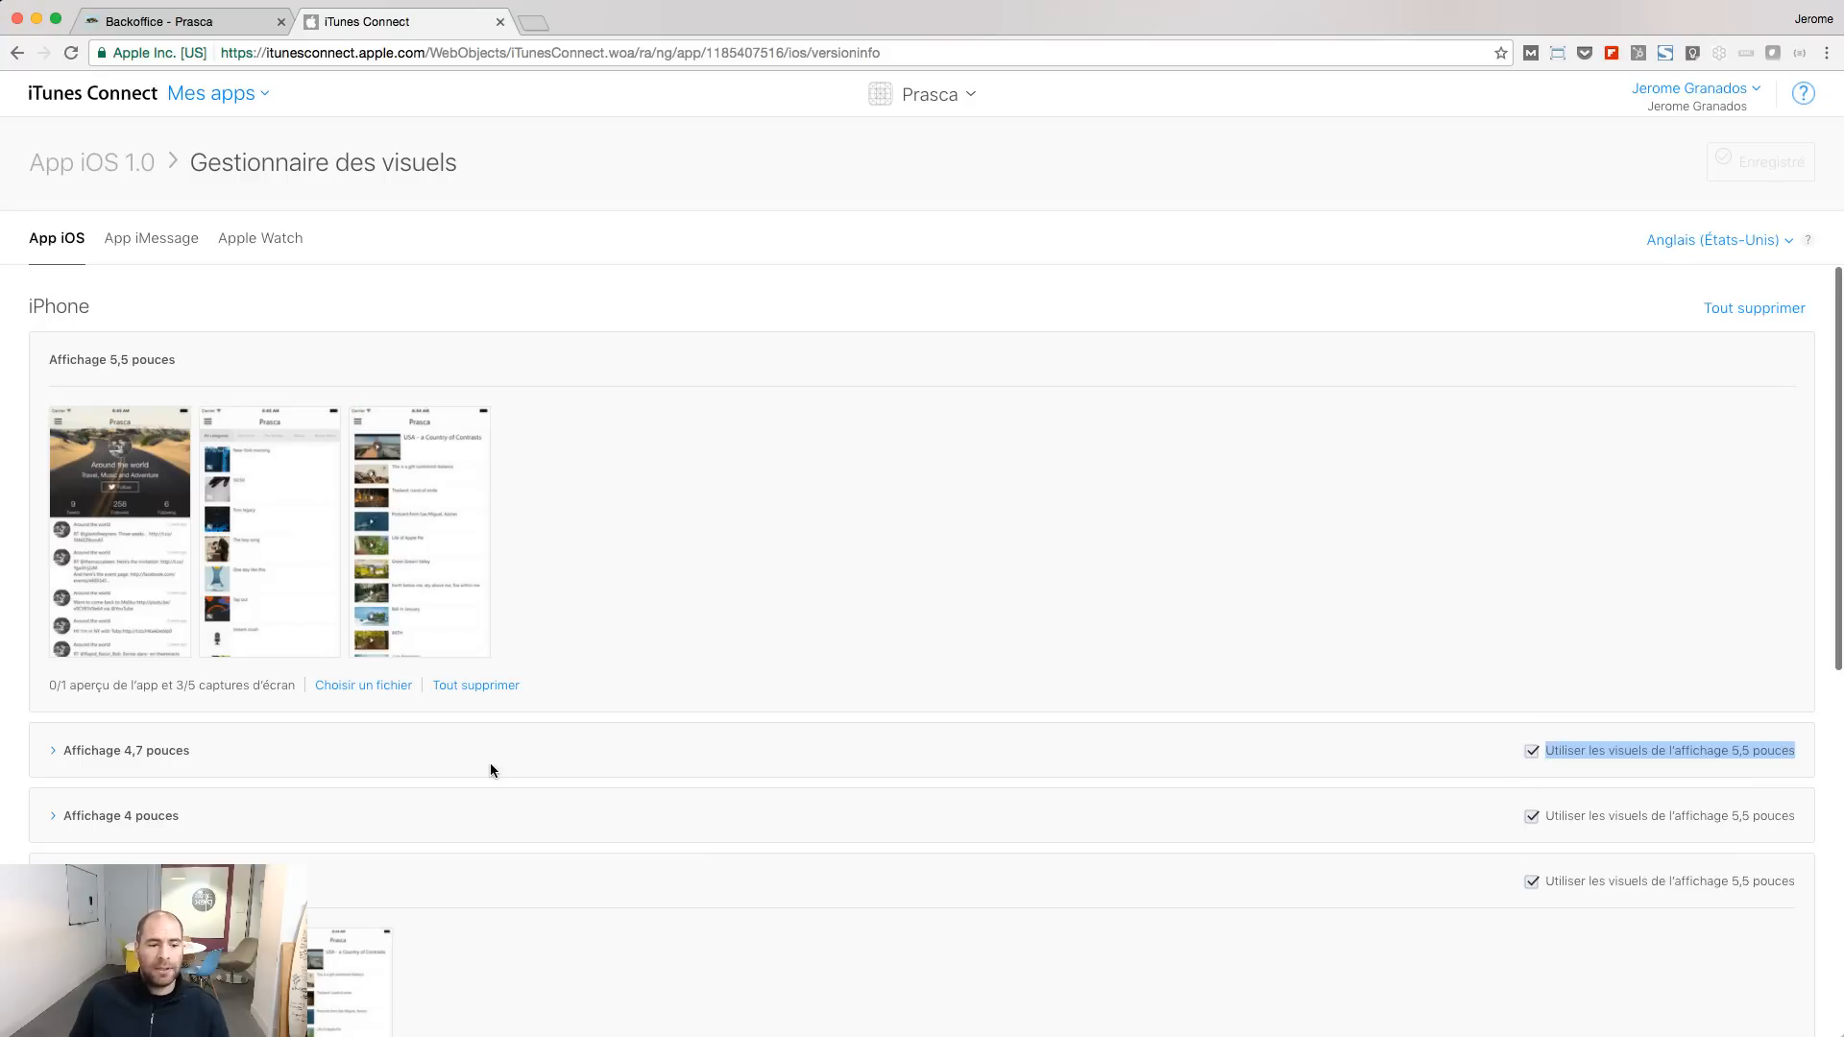
click(50, 751)
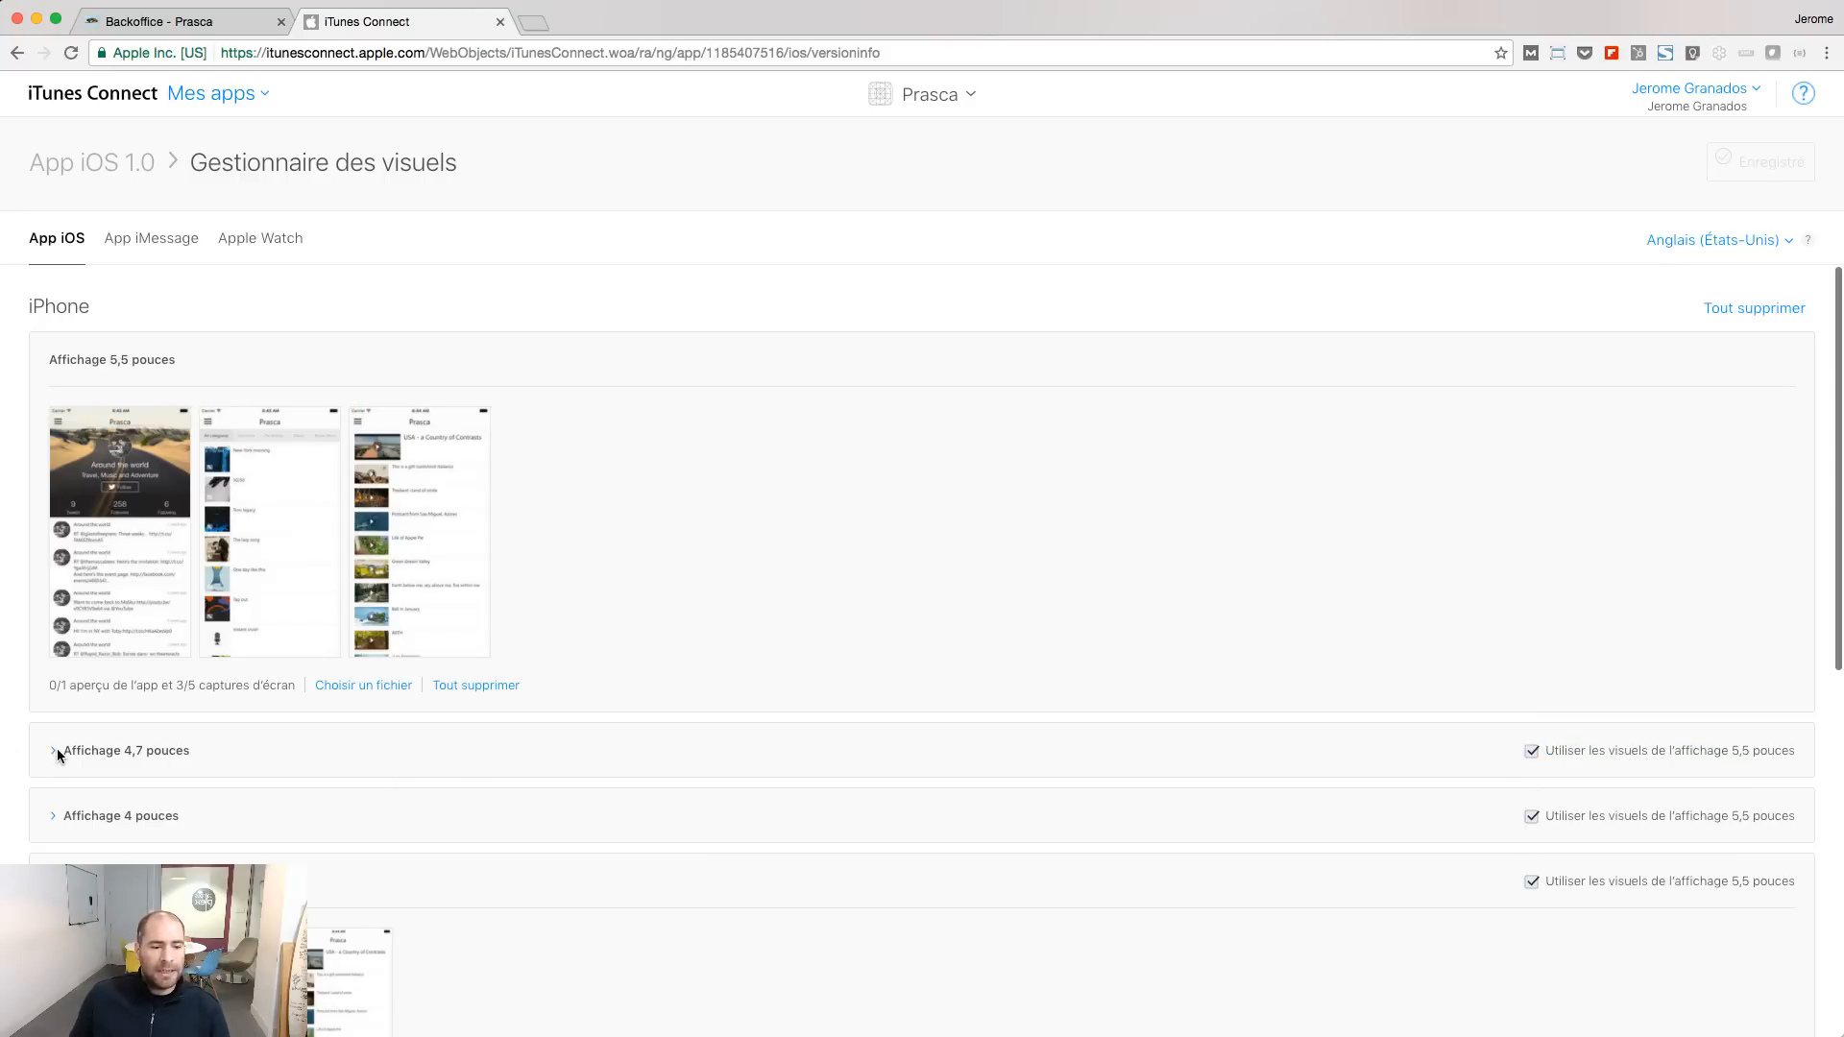
click(56, 752)
scroll(218, 759, down, 3)
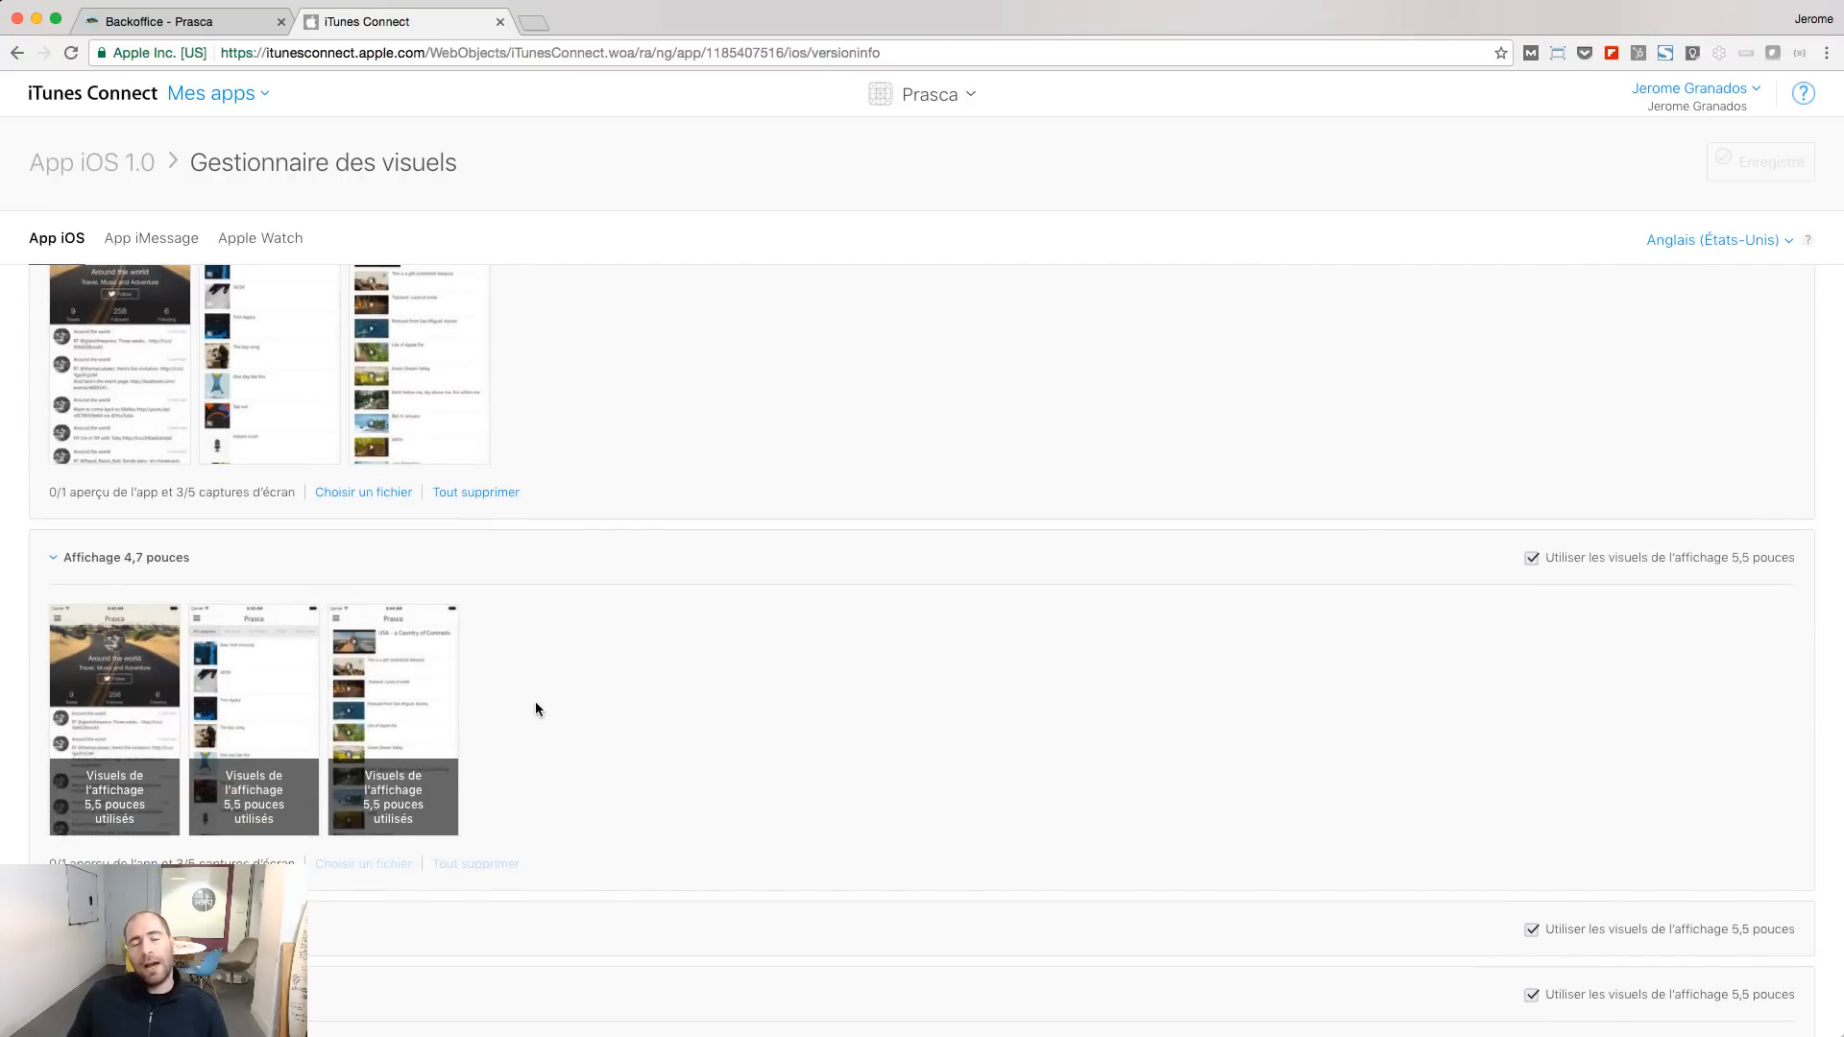
scroll(567, 700, up, 1)
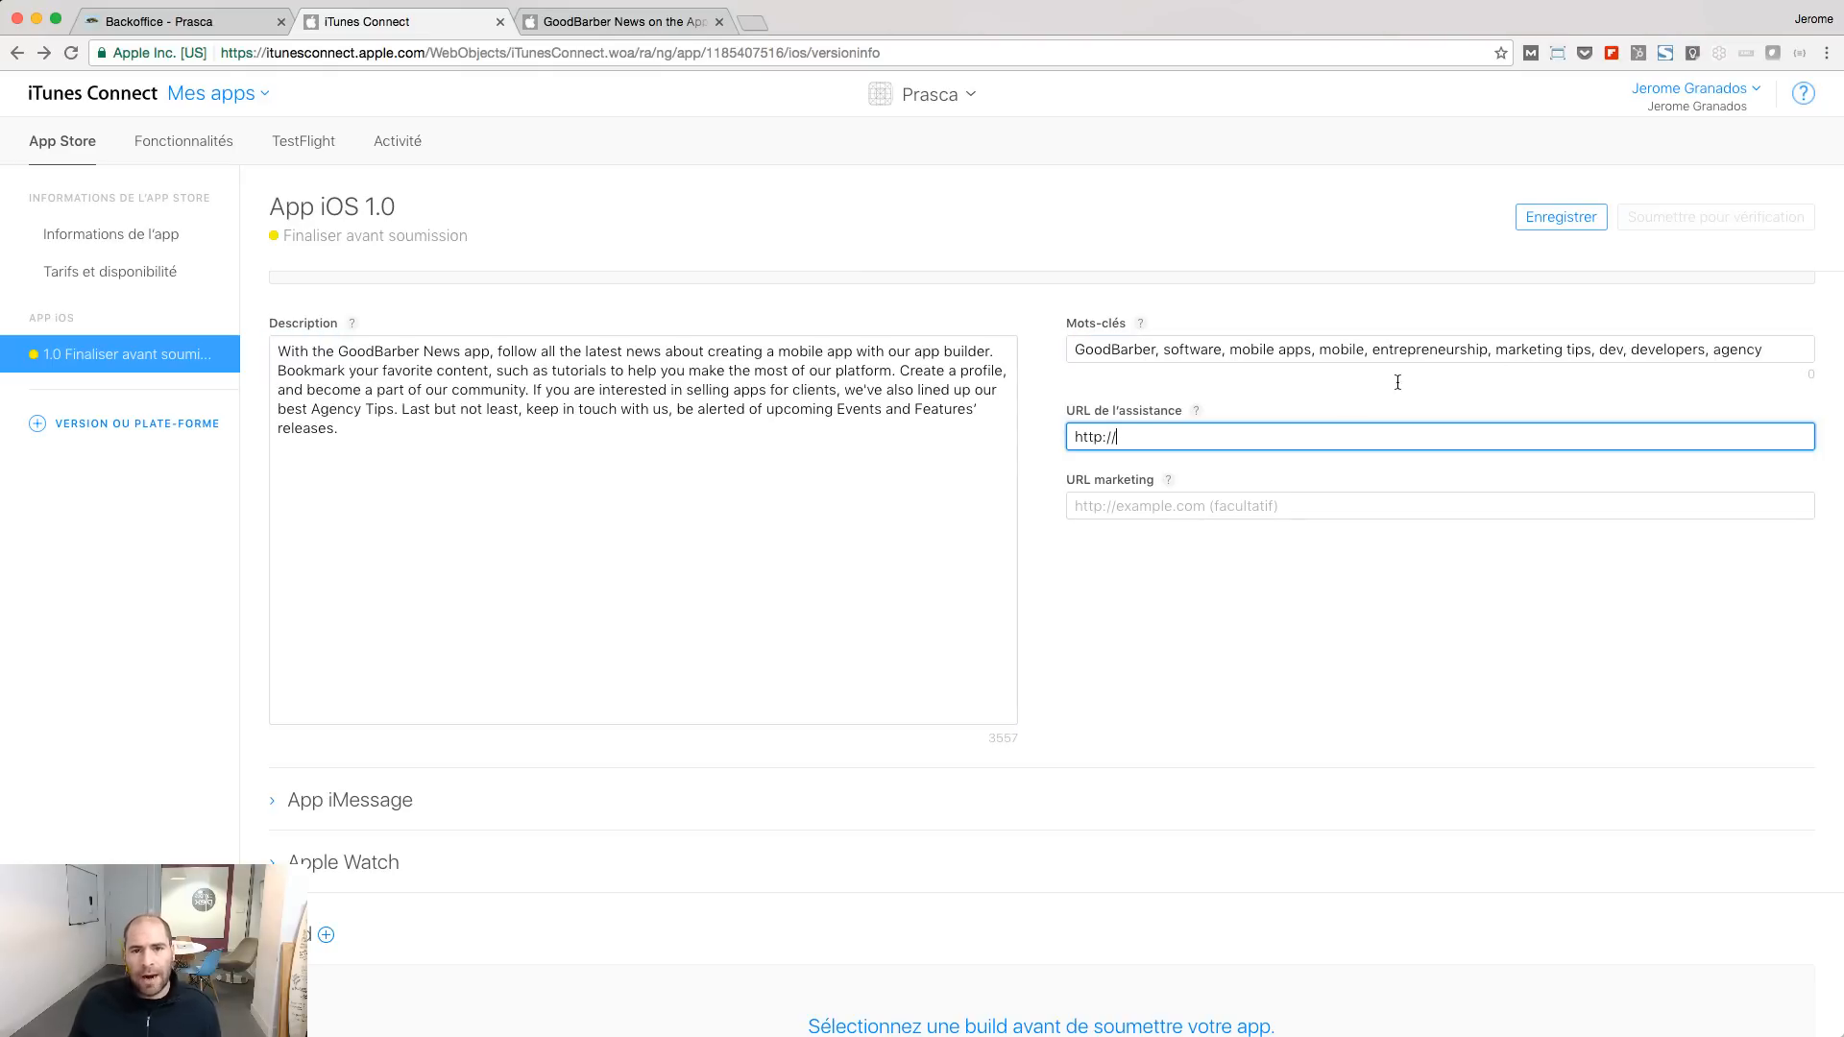
text(blog.goodbarber.com)
key(Tab)
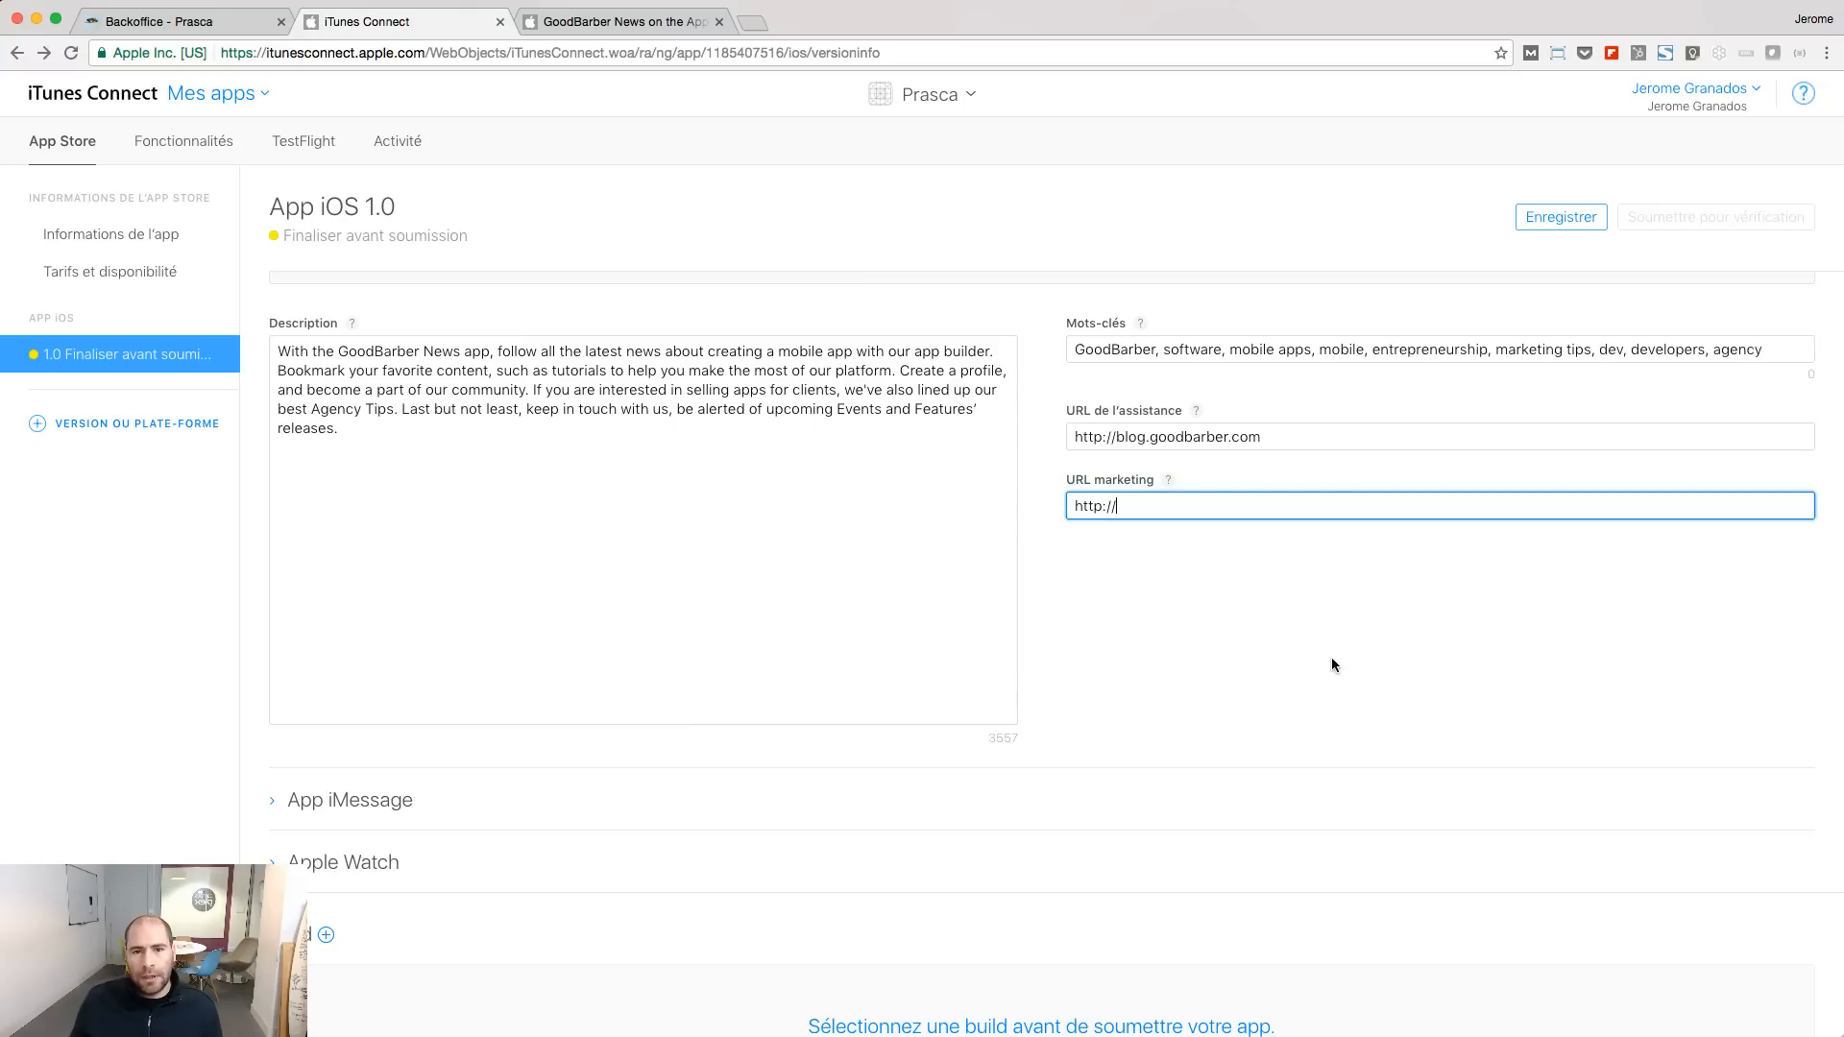
text(www.goodbarber.com)
key(Tab)
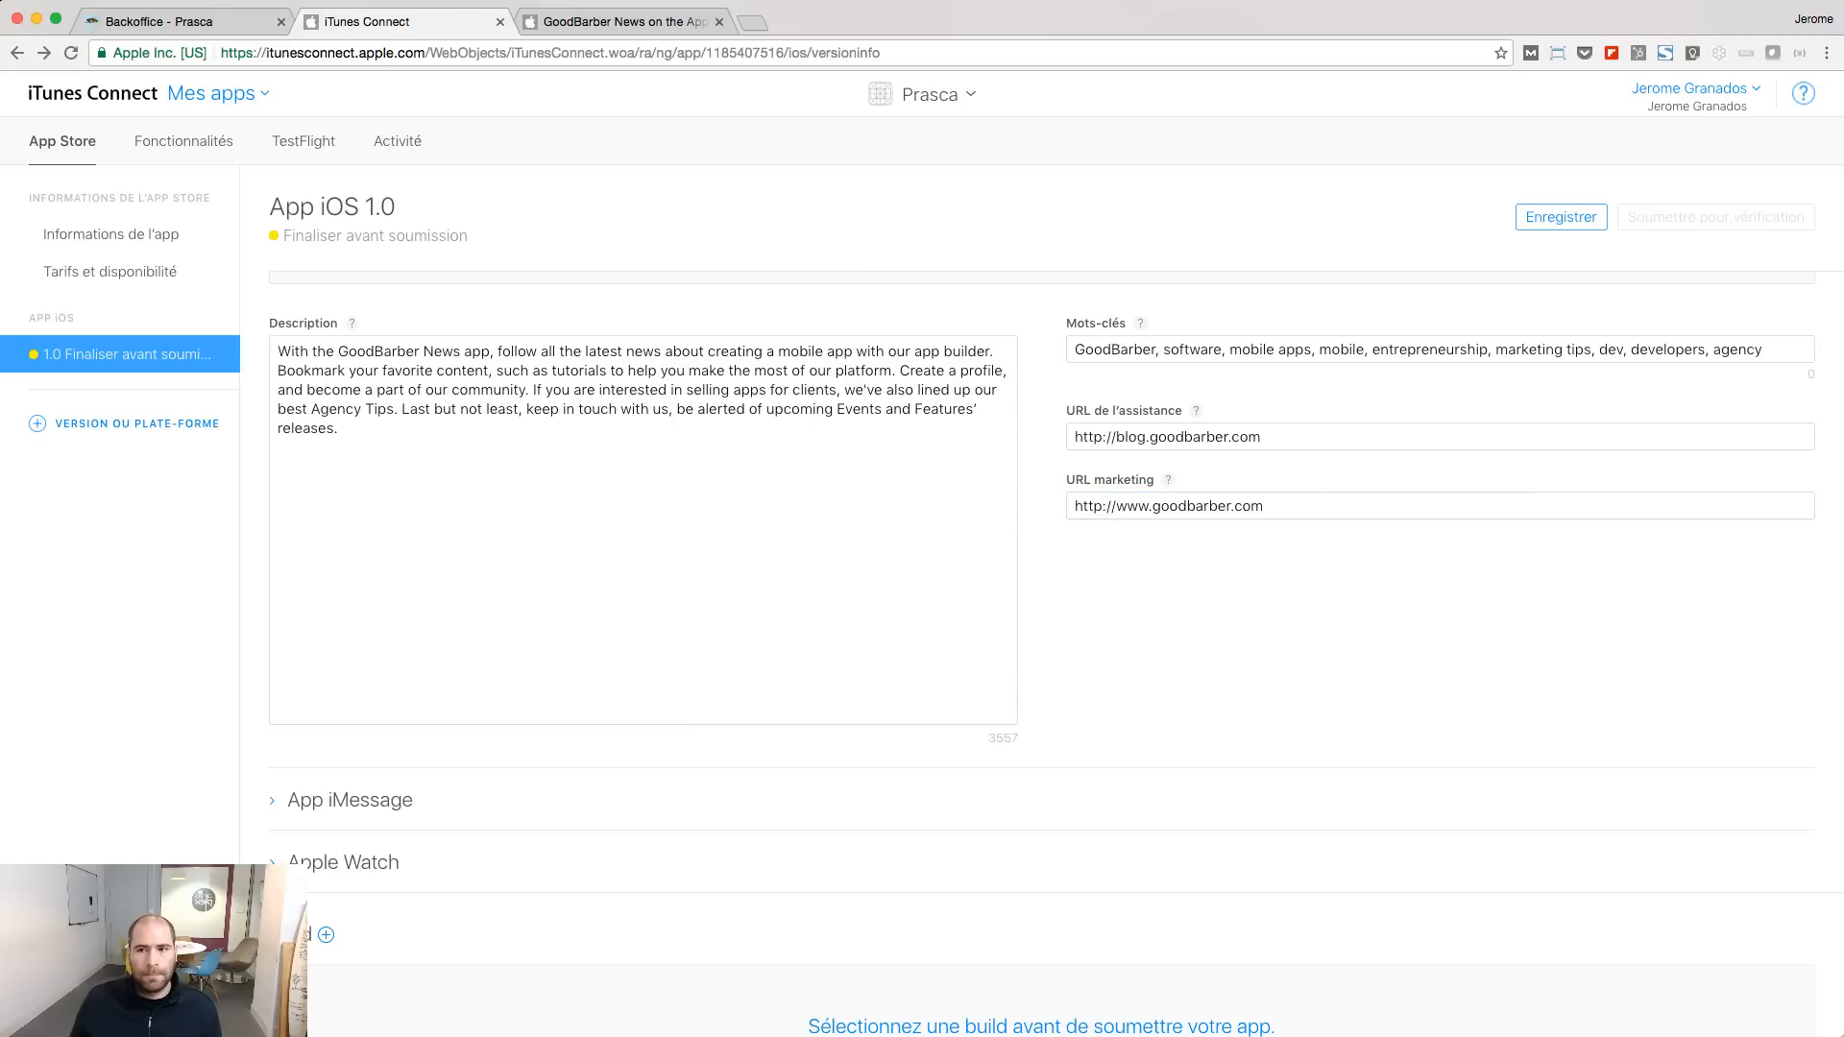
scroll(411, 311, down, 5)
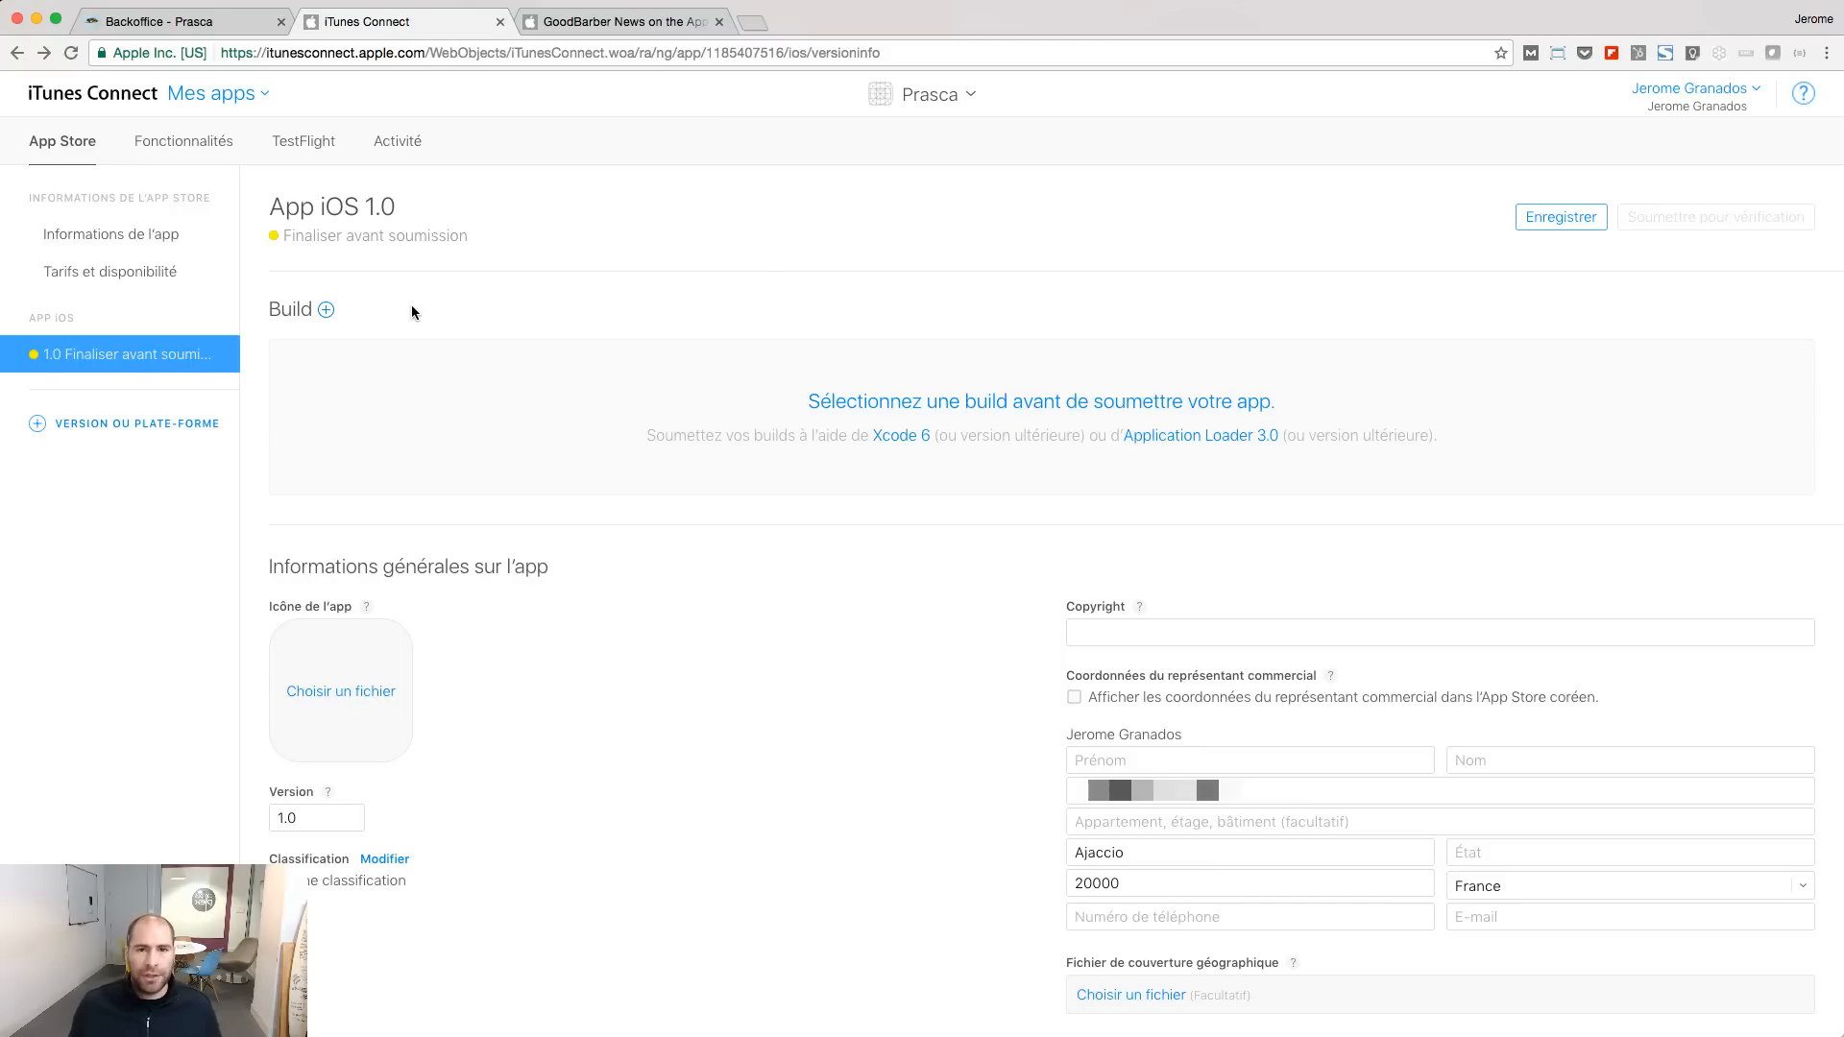
Add build 1.0 (1.0.1) to the iOS 1.0 version
click(326, 310)
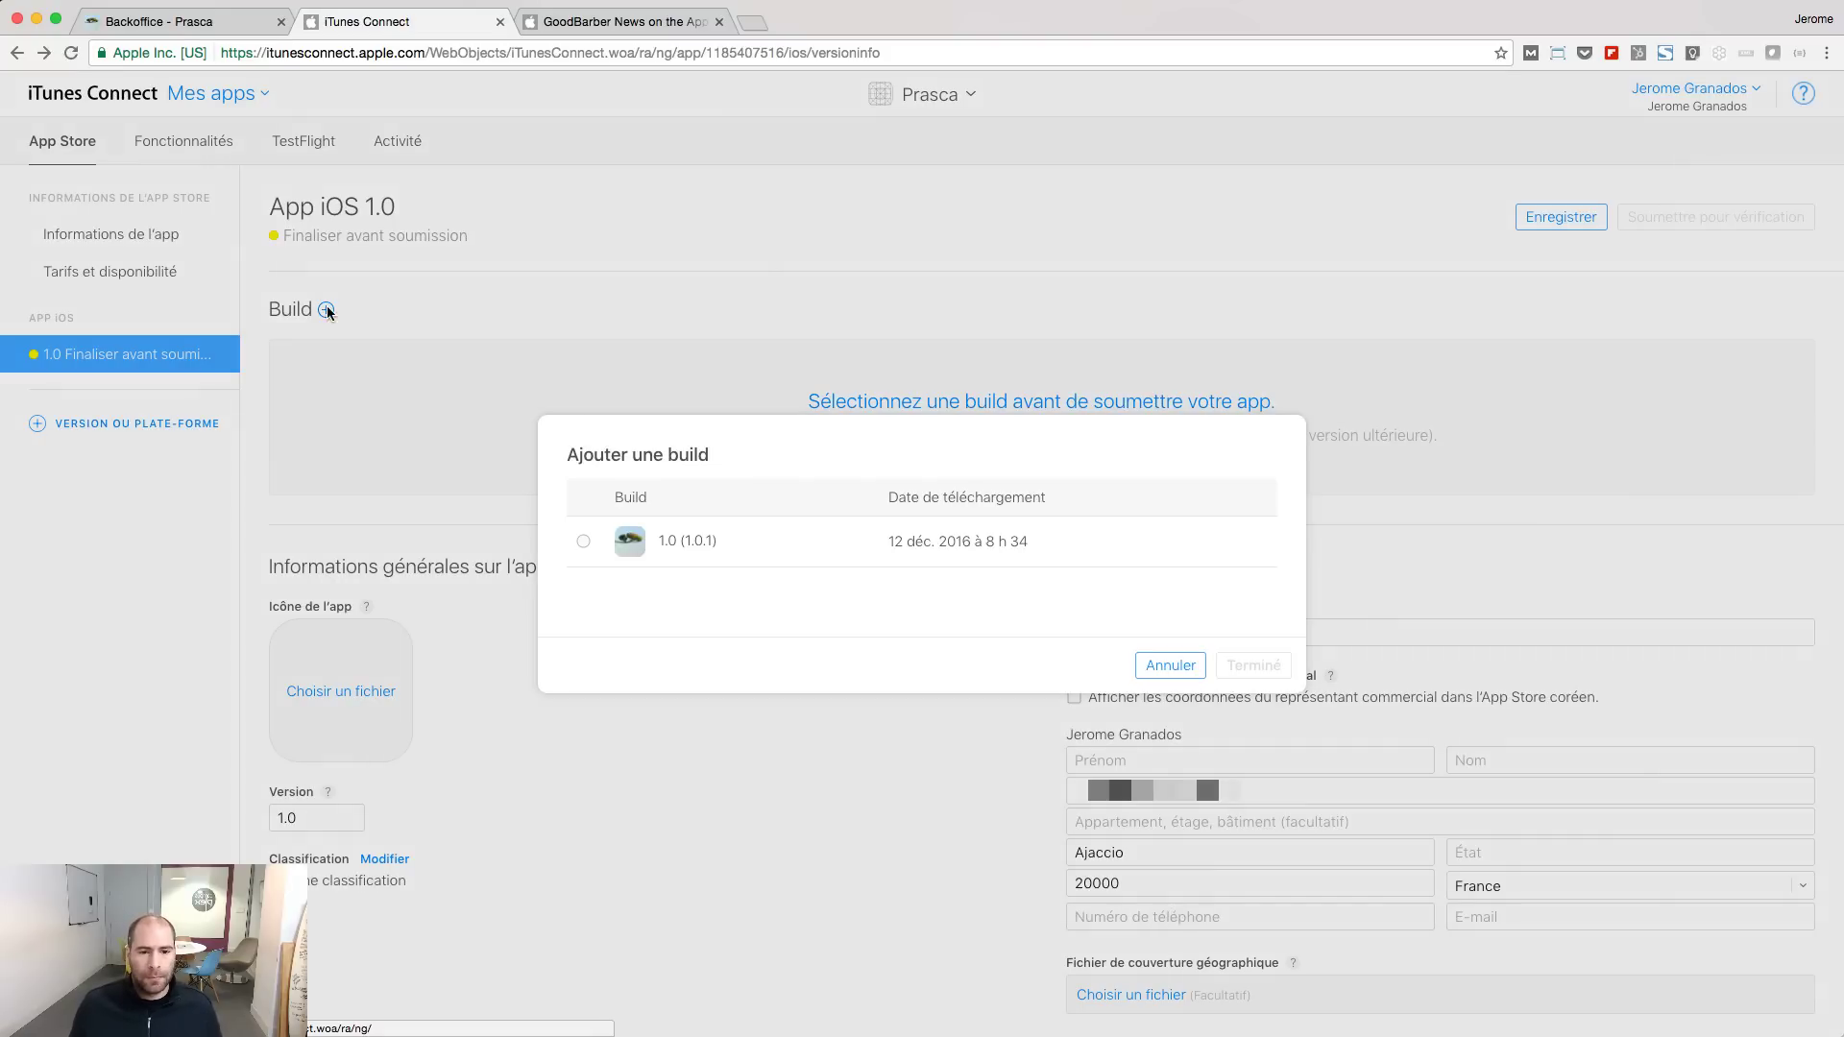
click(583, 541)
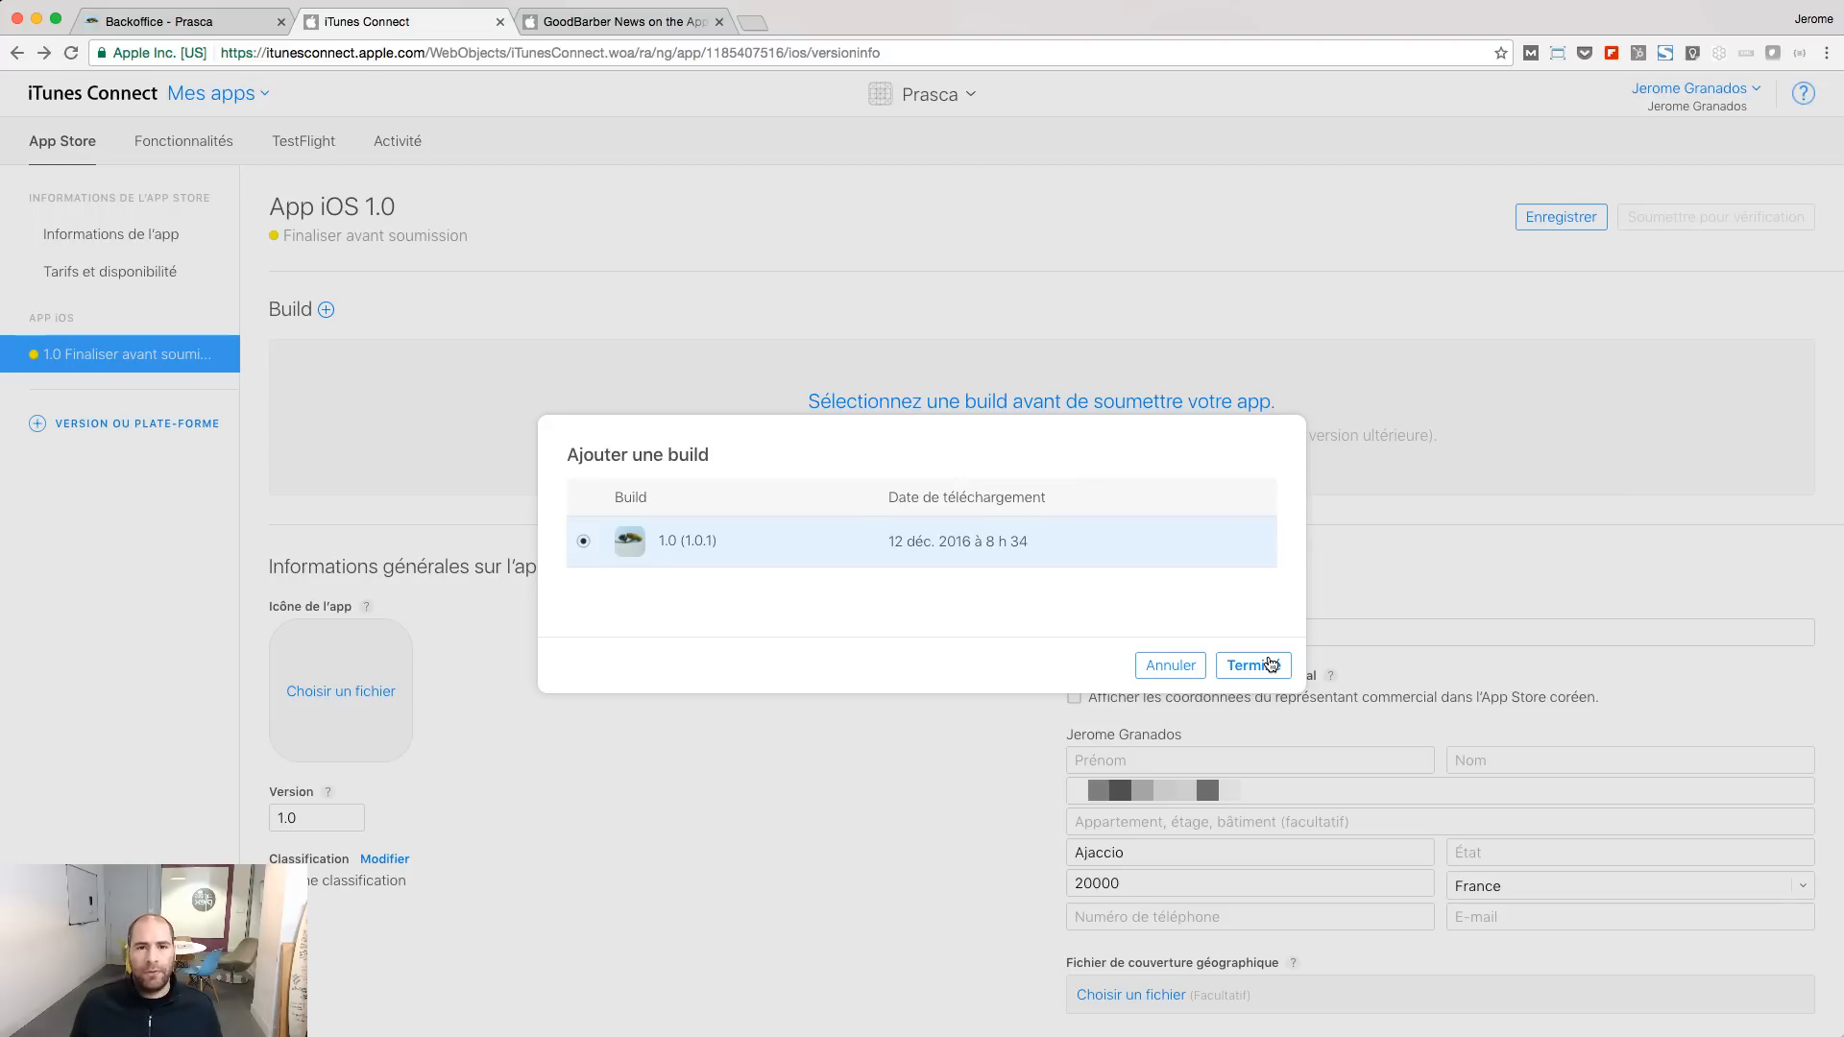
click(1252, 664)
scroll(575, 624, down, 2)
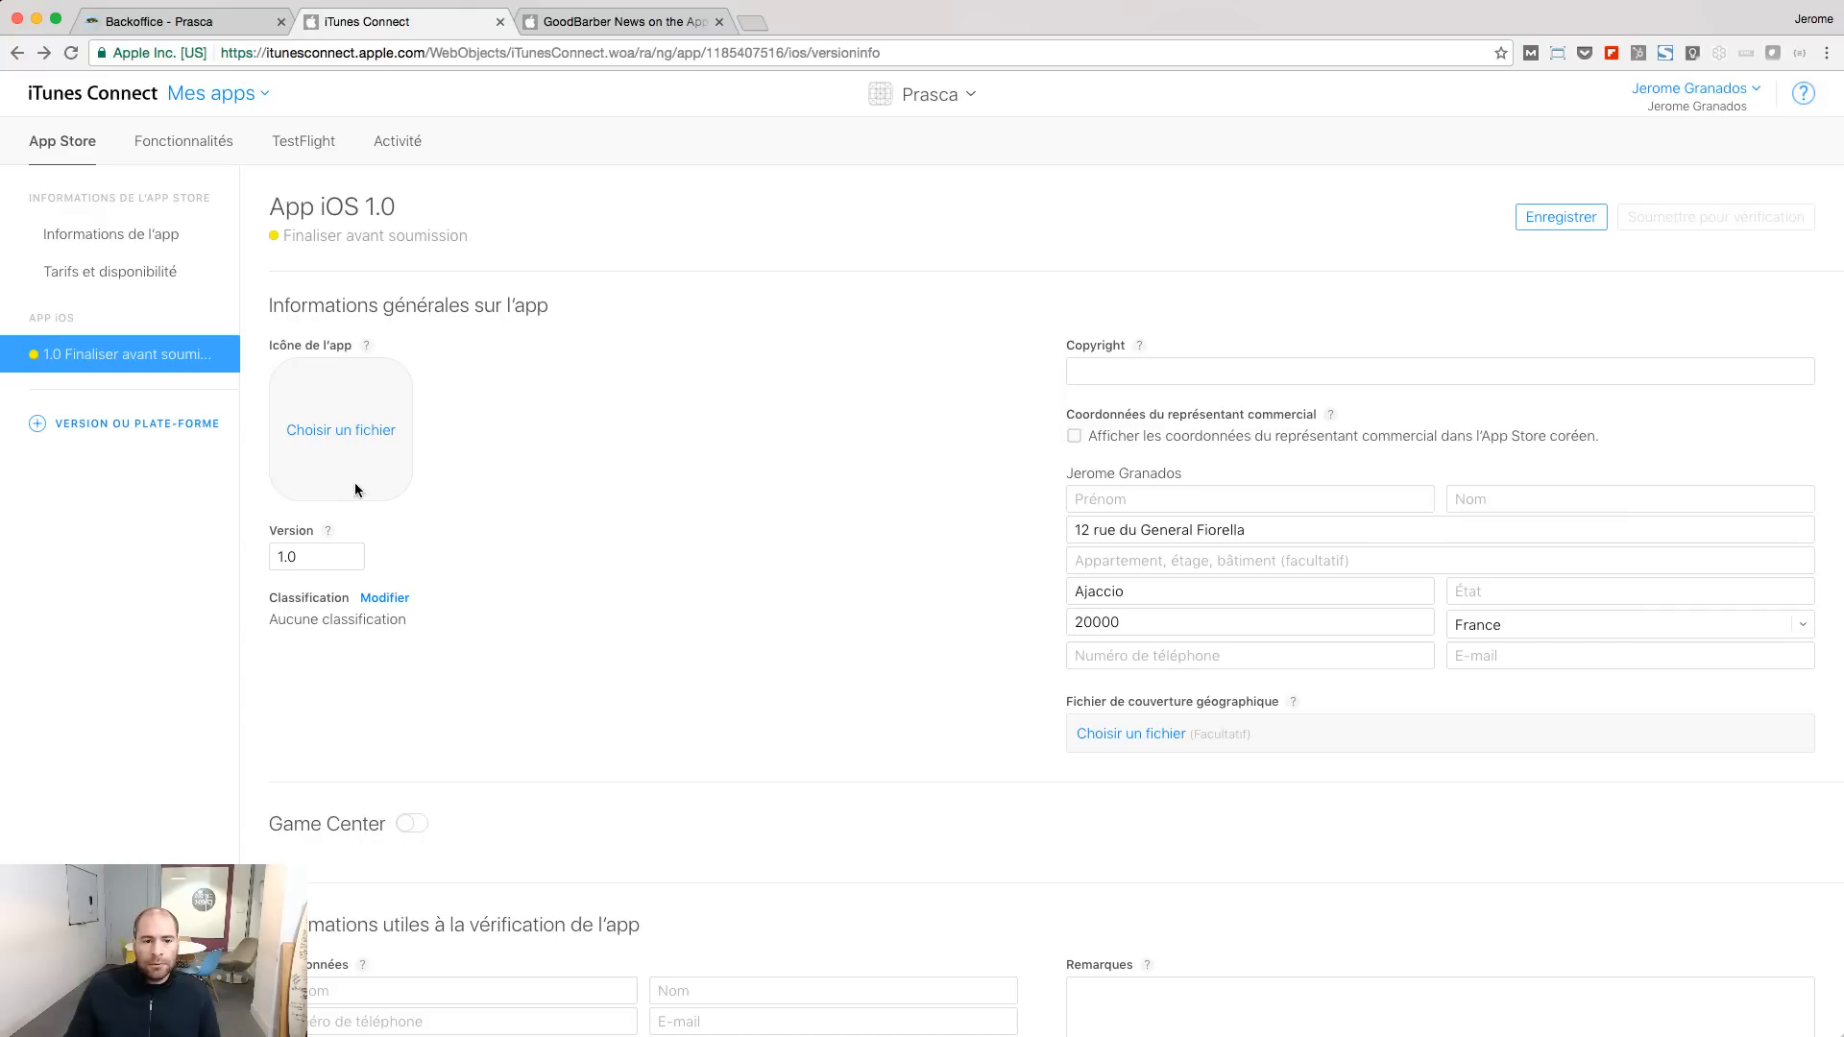
Upload the JPG file as the version's app icon
click(350, 440)
click(584, 150)
click(1463, 741)
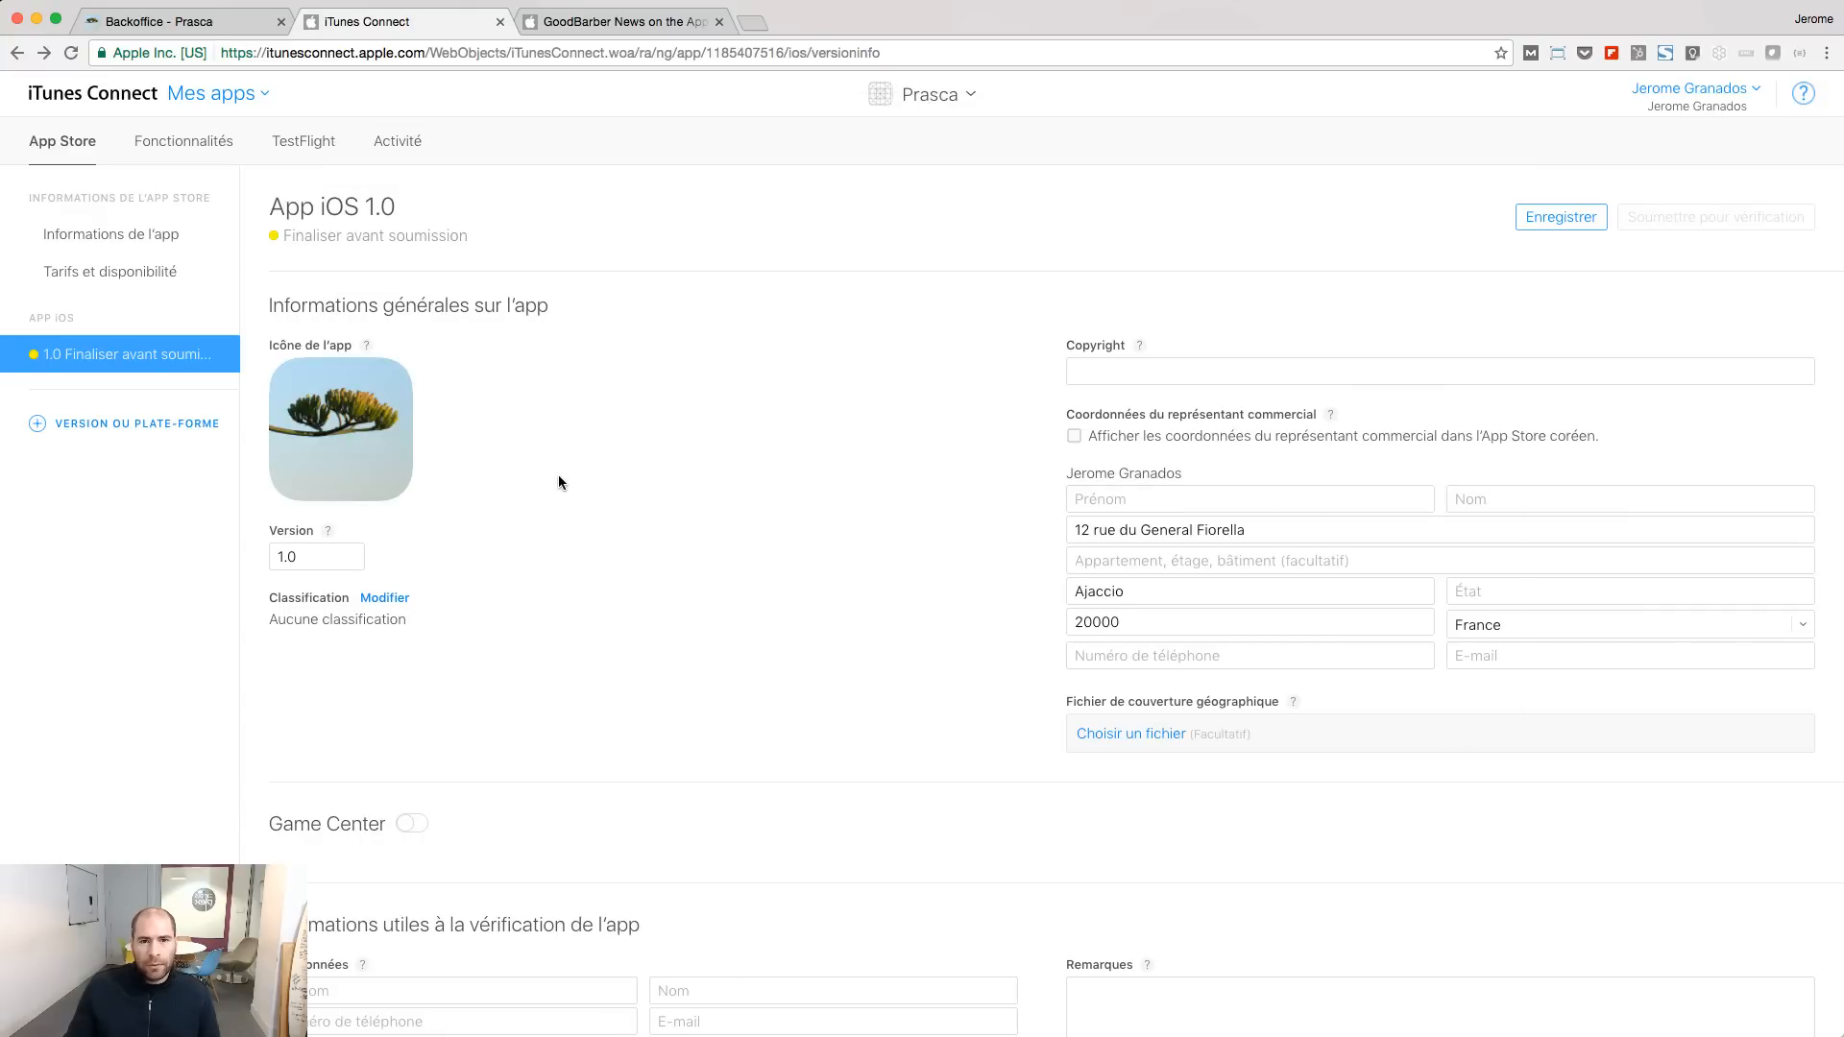
Set the copyright to Dotilia Inc., adjust the classification and add a note for the review team
click(1440, 371)
text(Dotilia Inc.)
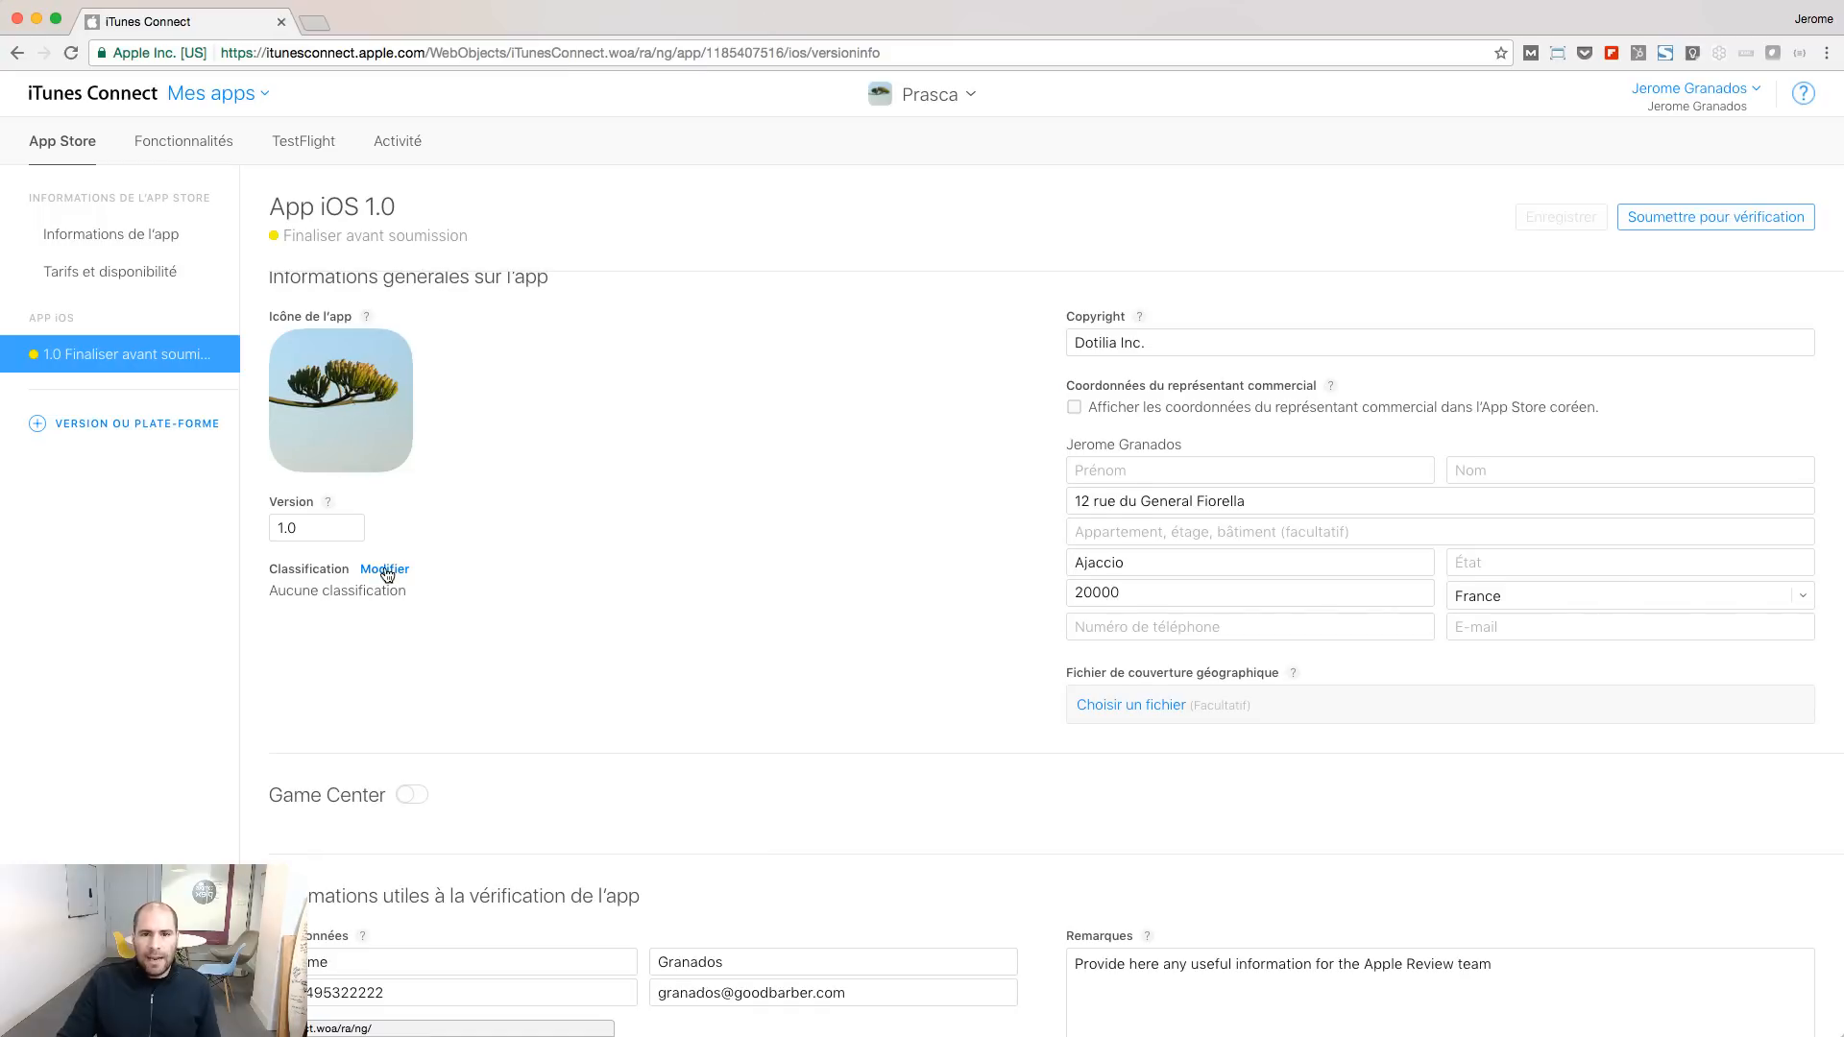
click(386, 570)
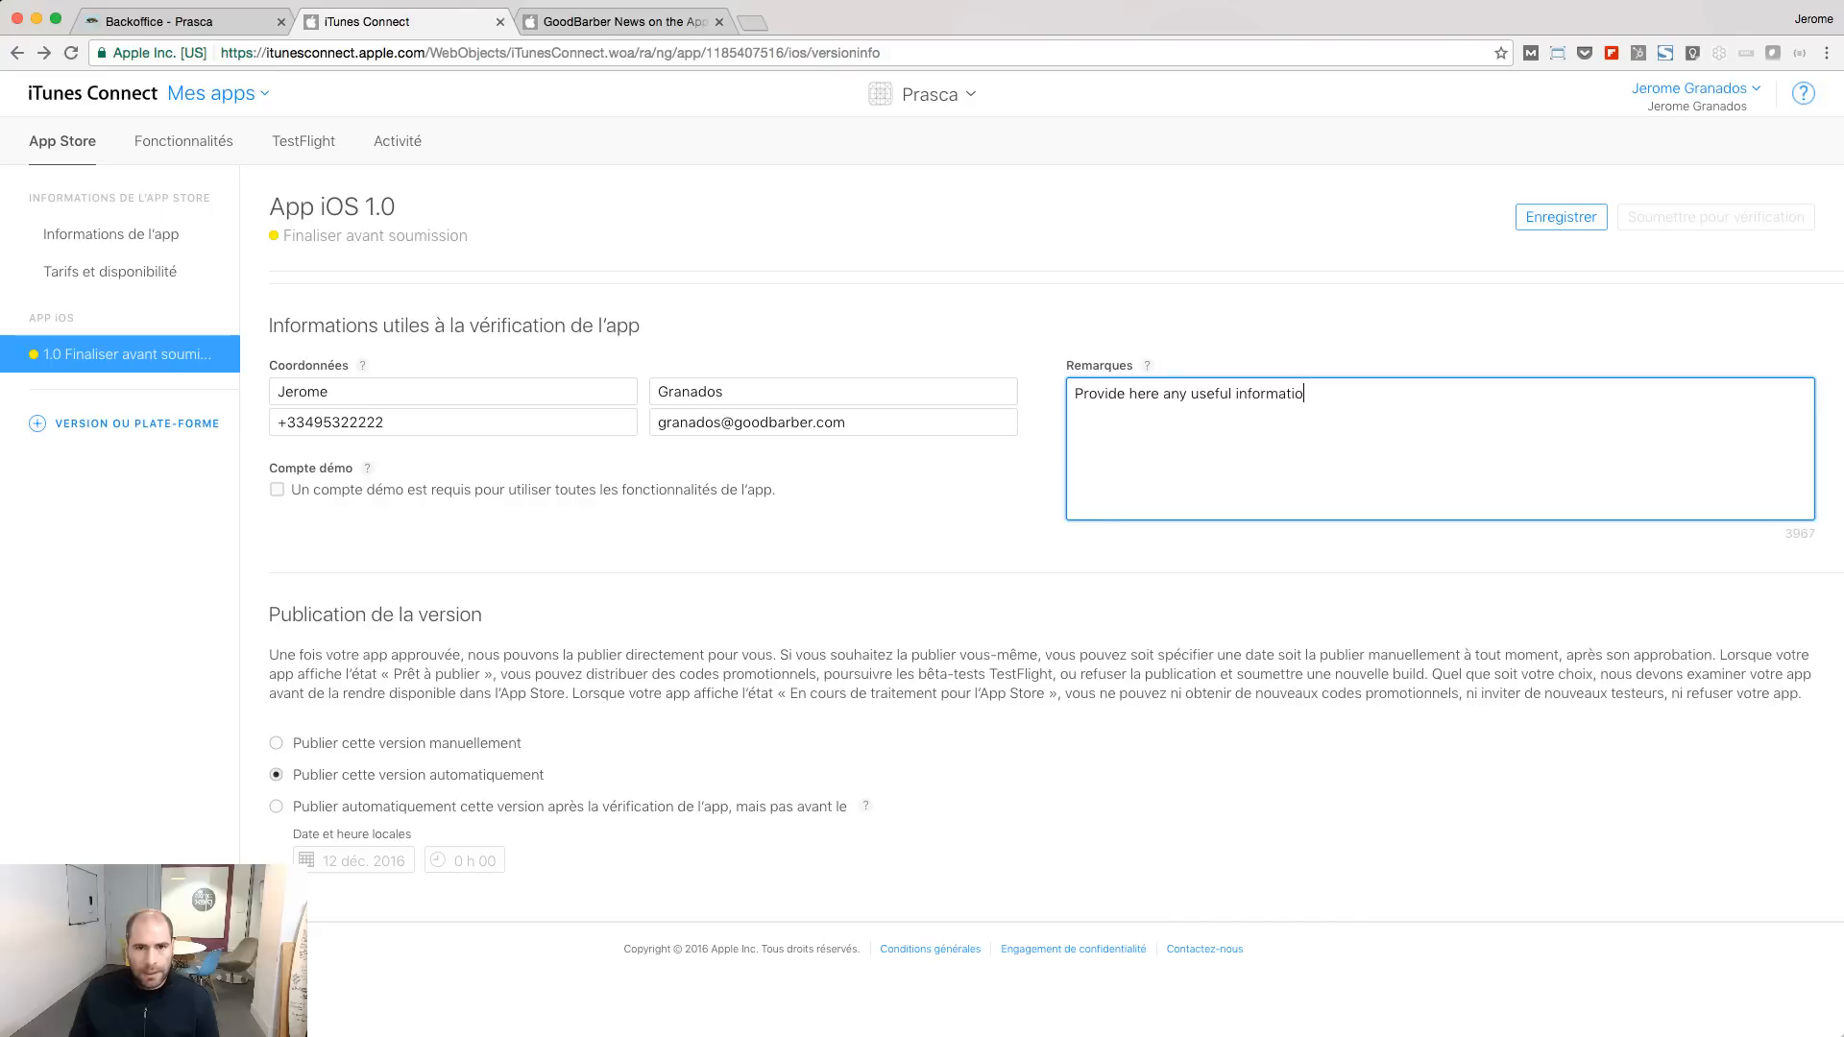
text(for the )
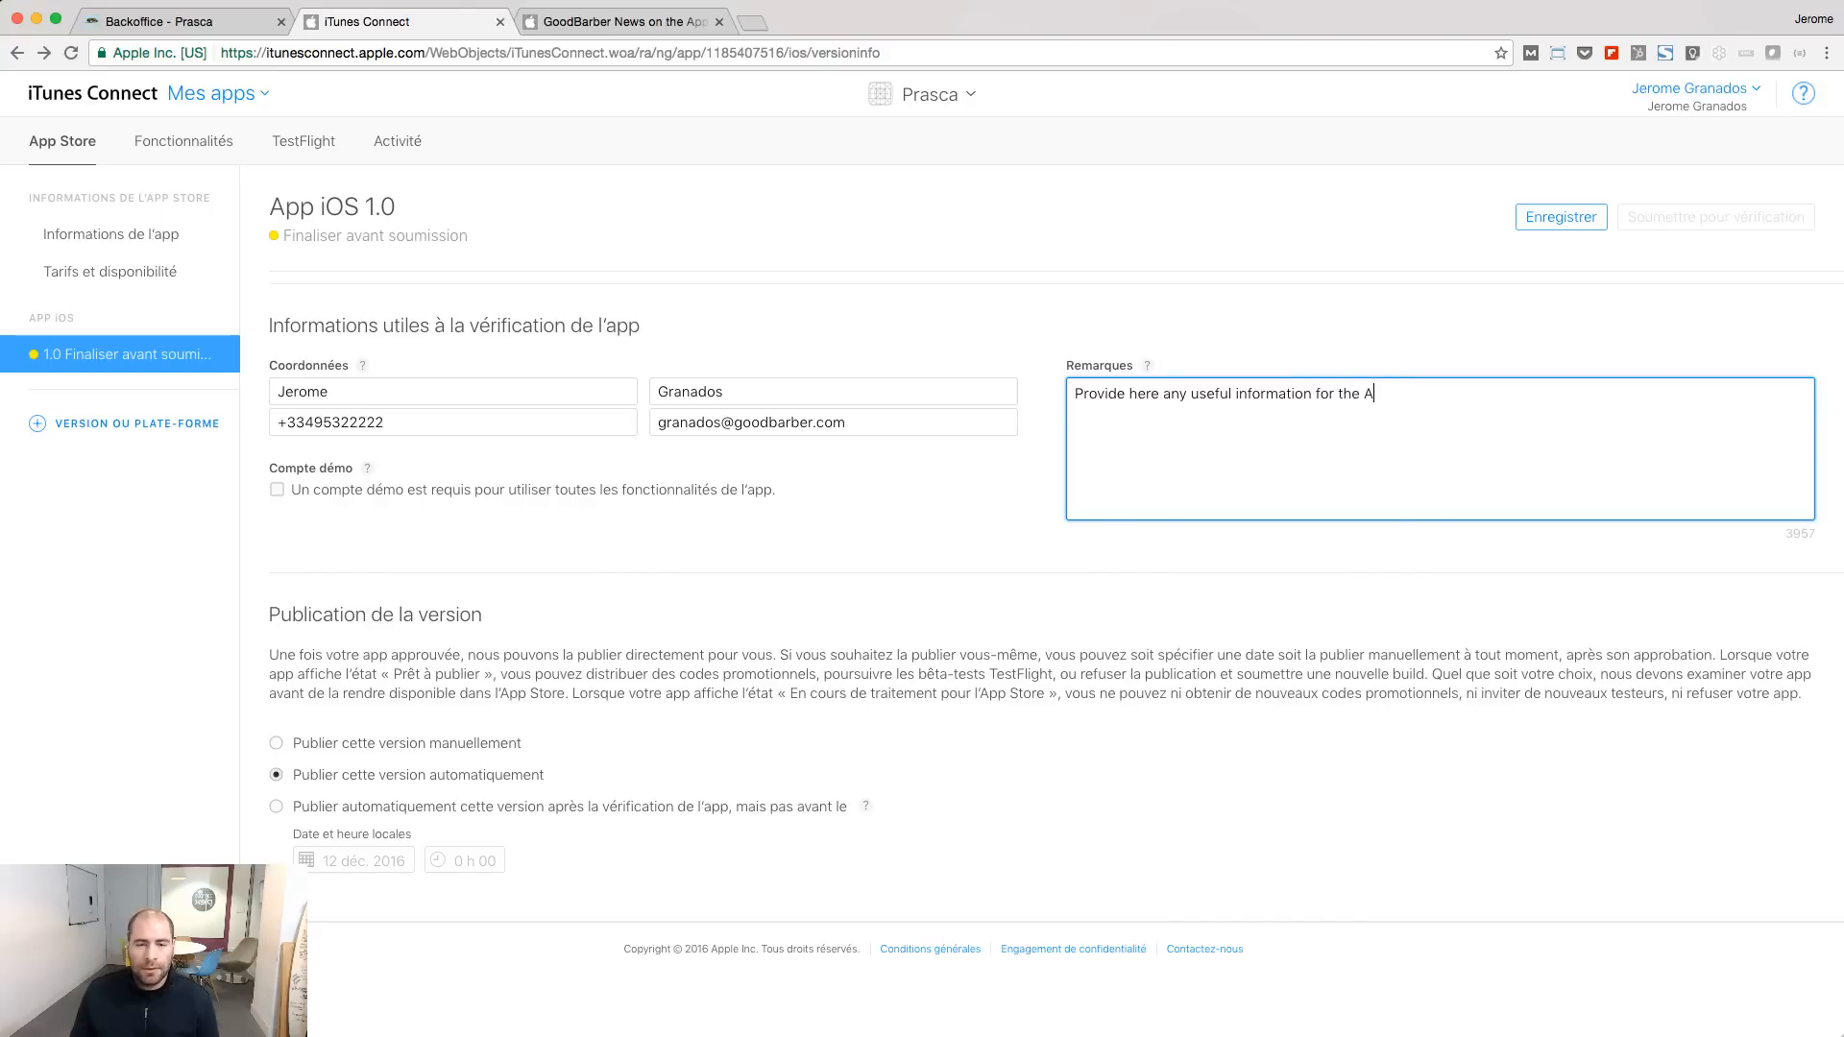
text(Apple Rev)
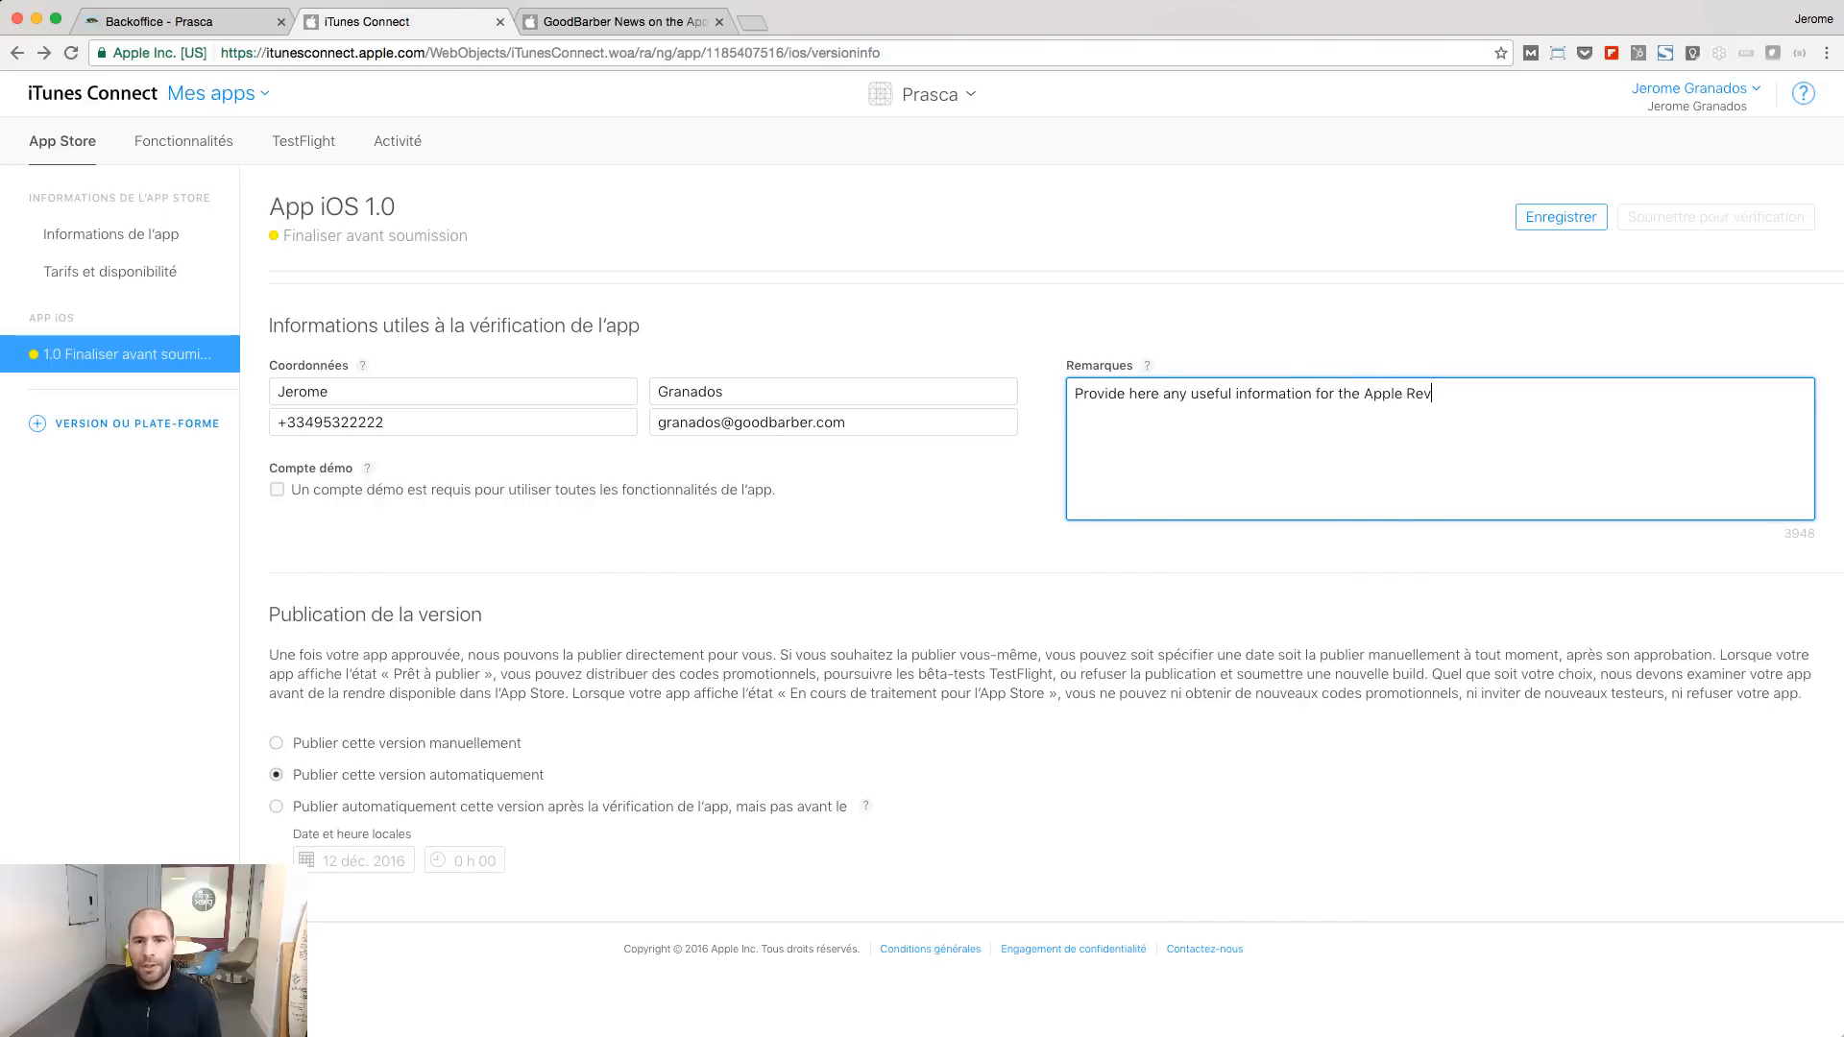
text(iew team)
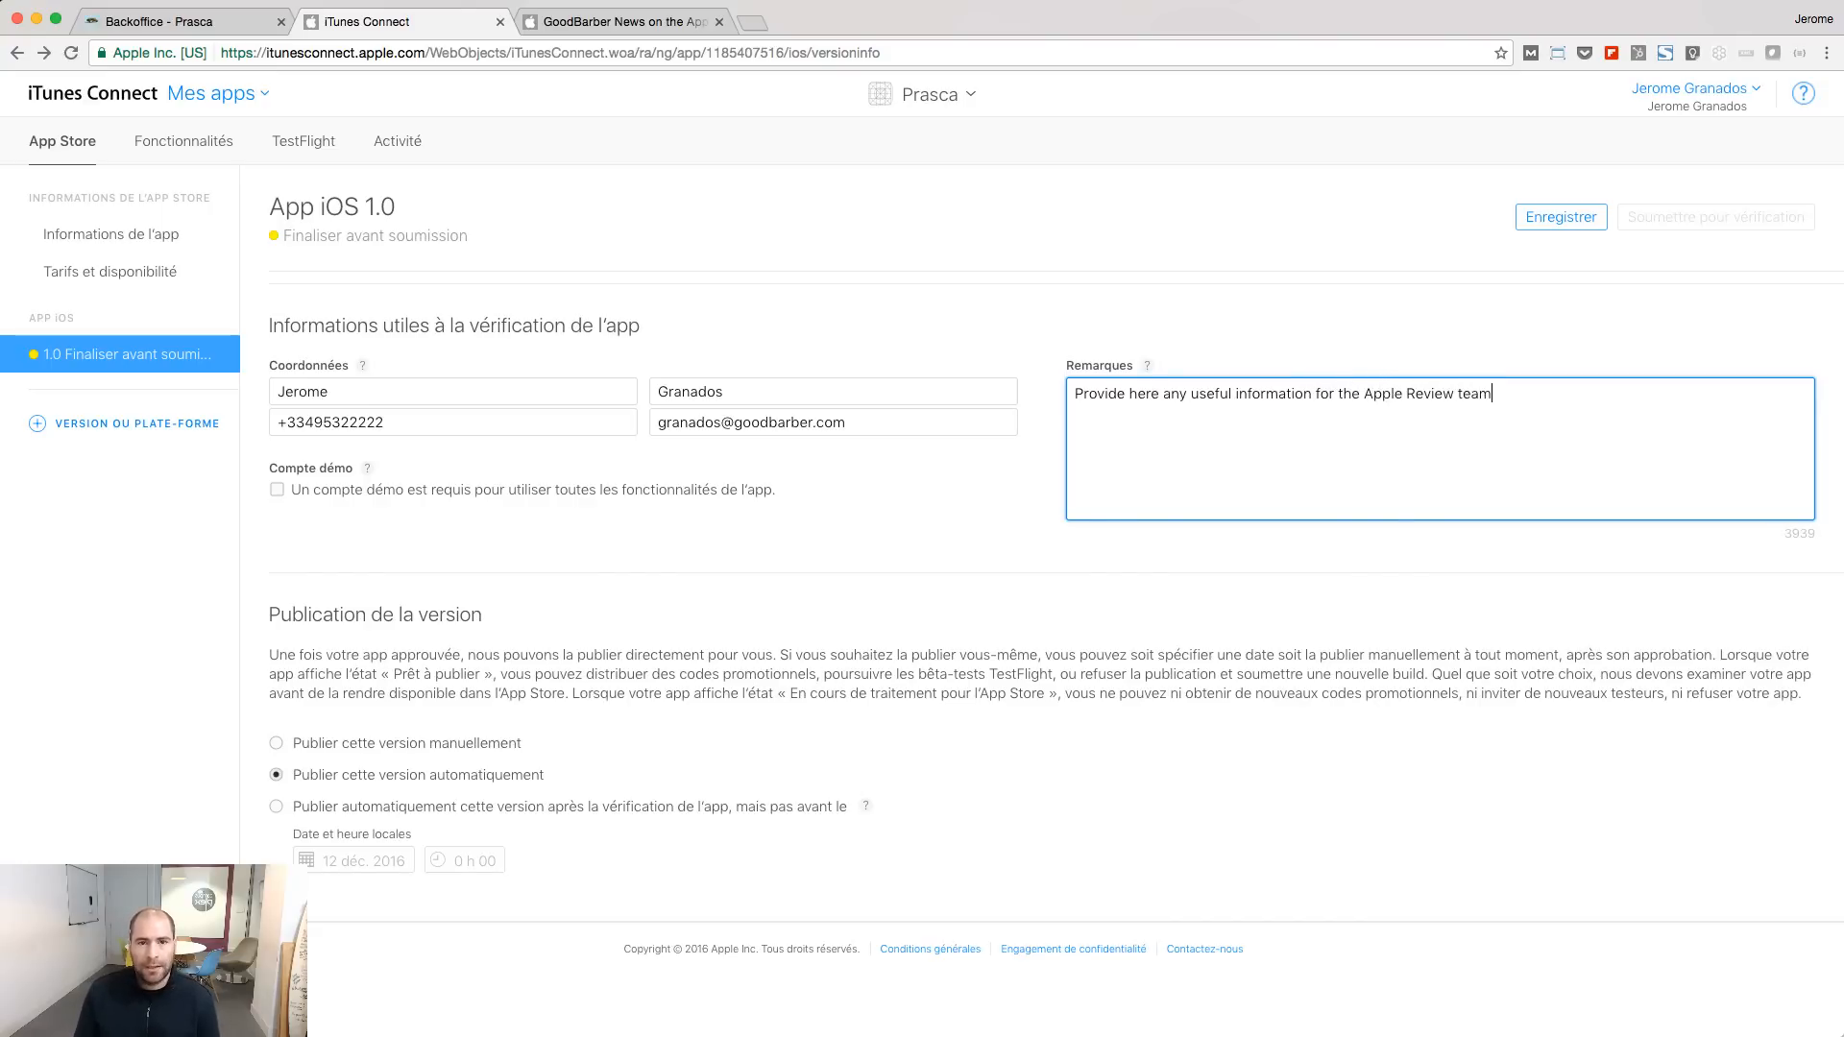
click(642, 784)
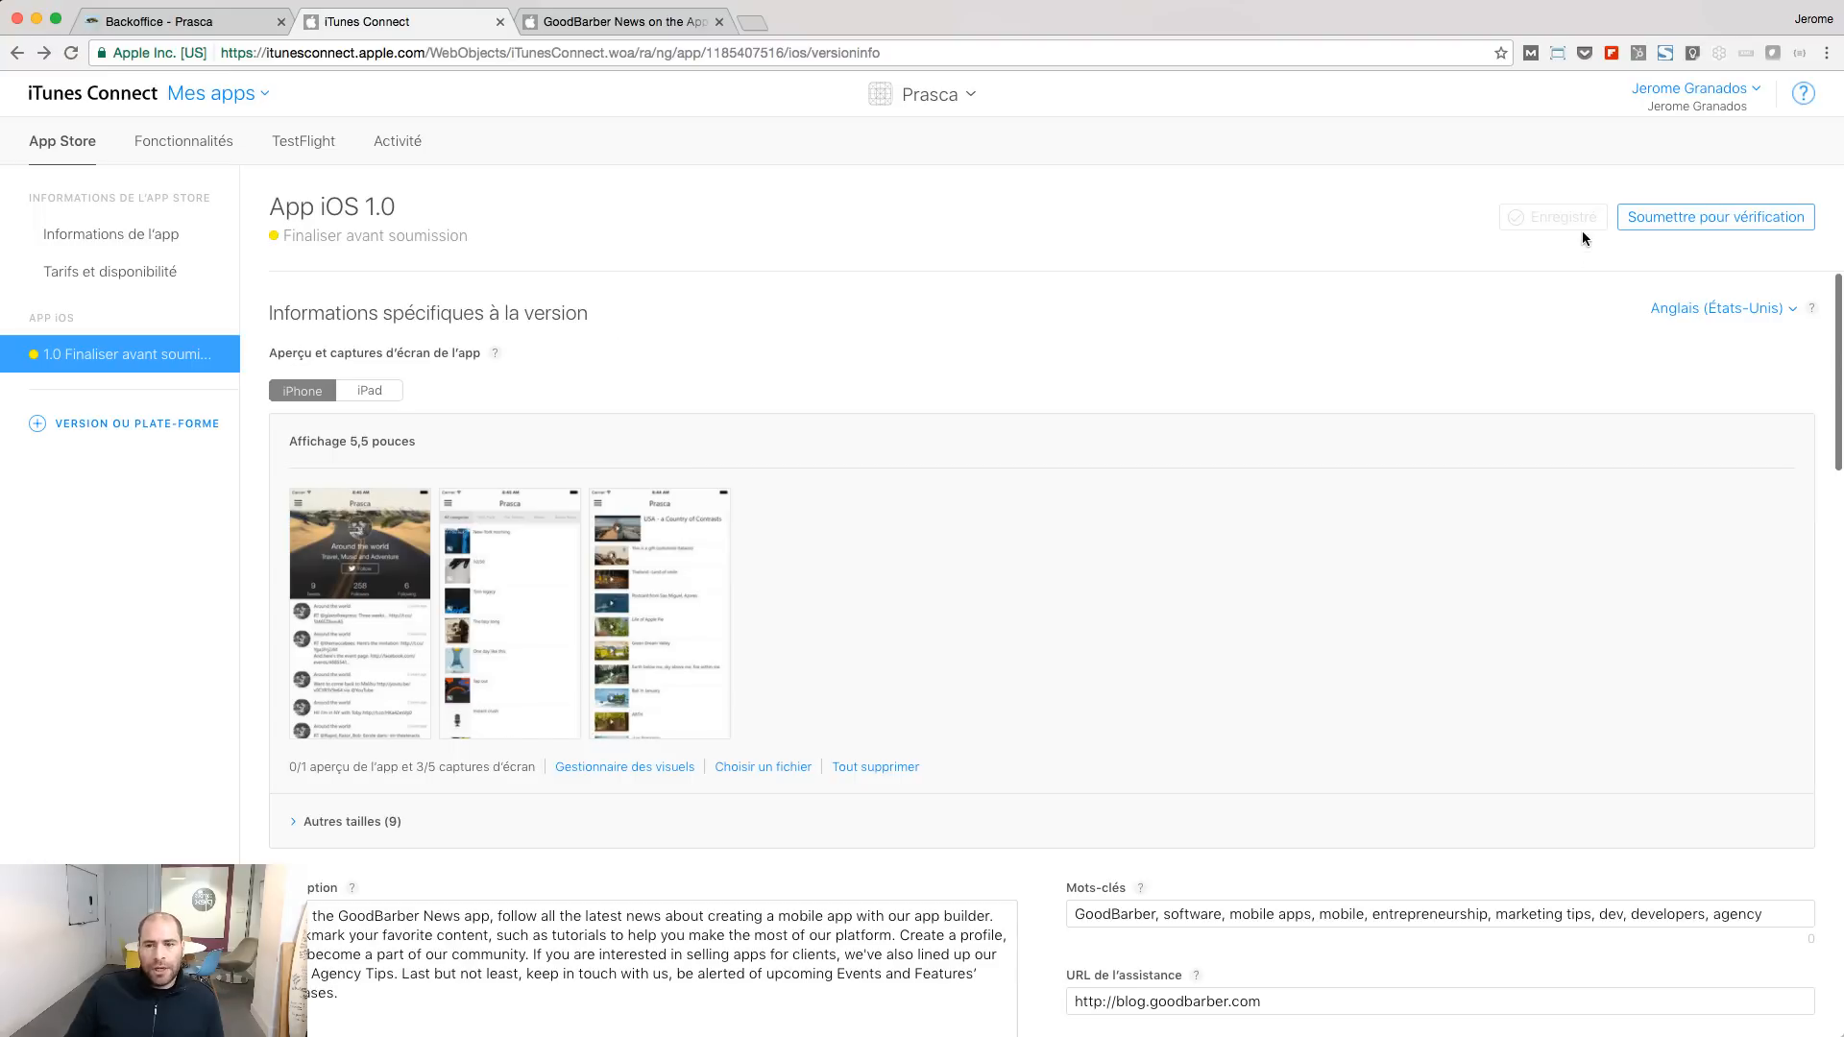
Set the price to EUR 0 (Gratuit) in Tarifs et disponibilité and save
click(213, 281)
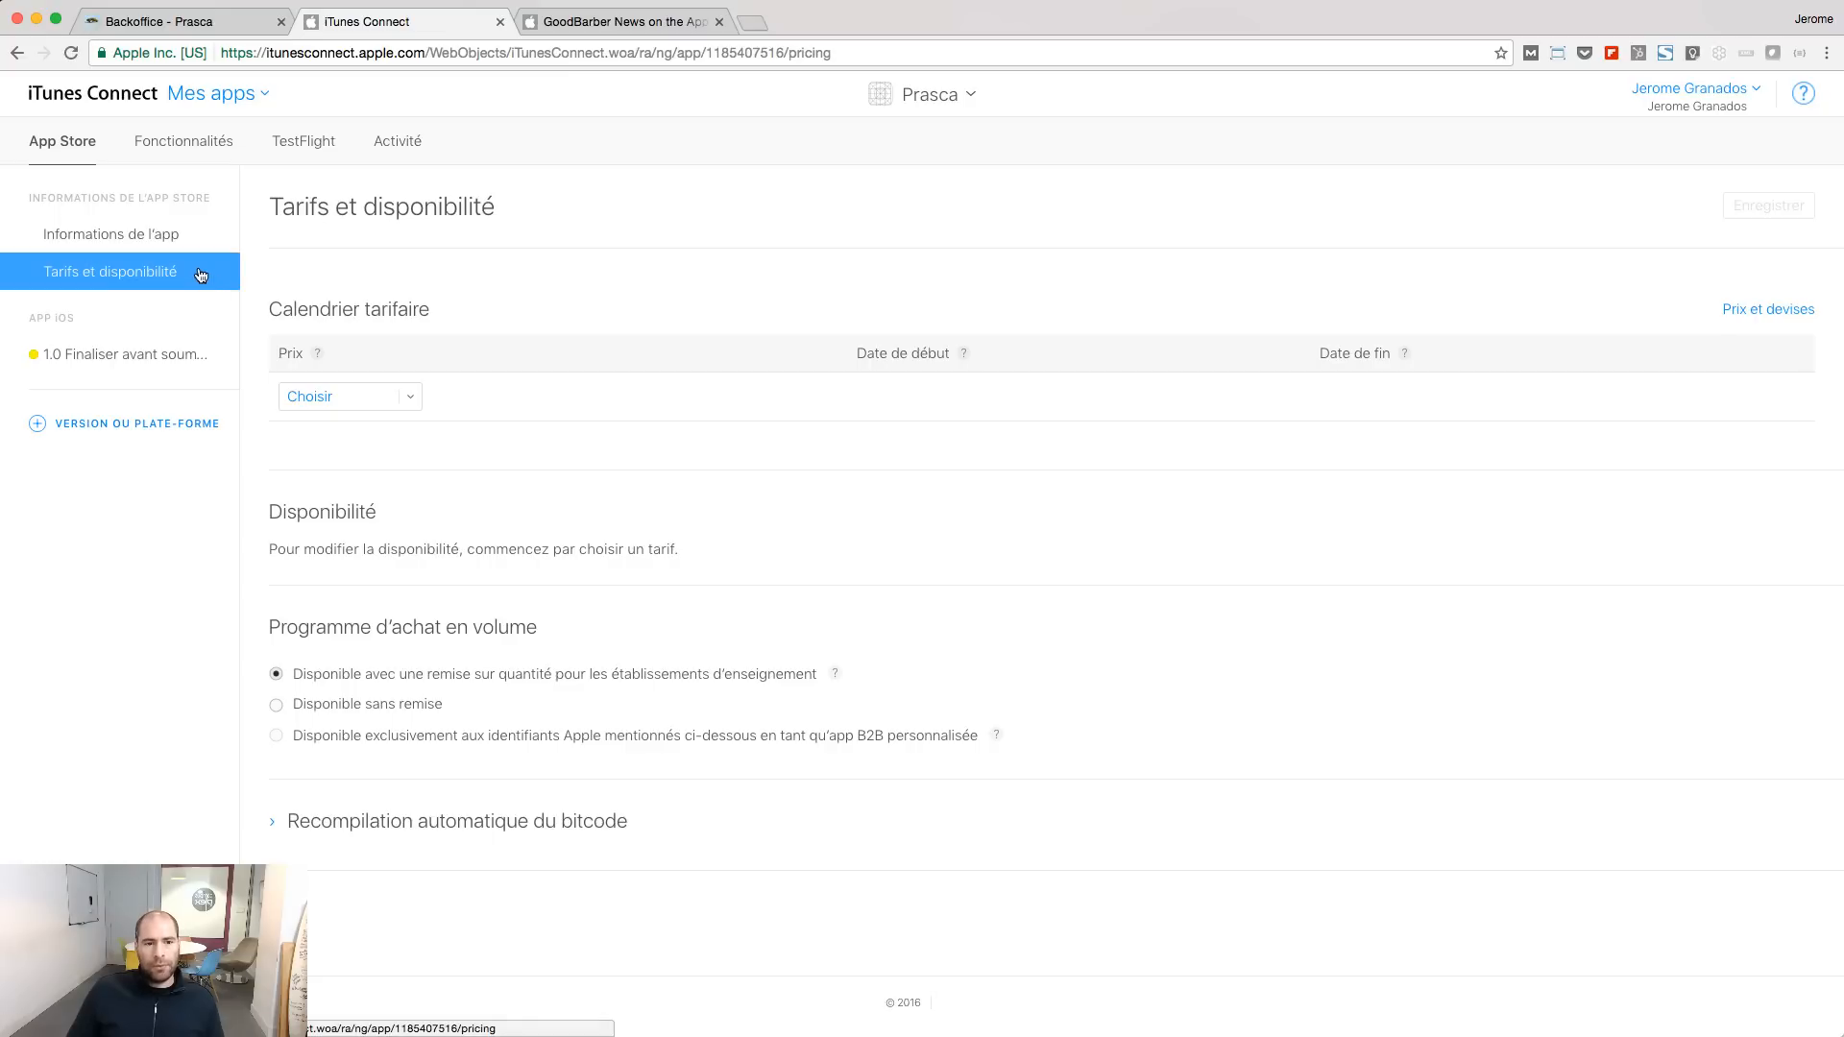
click(409, 398)
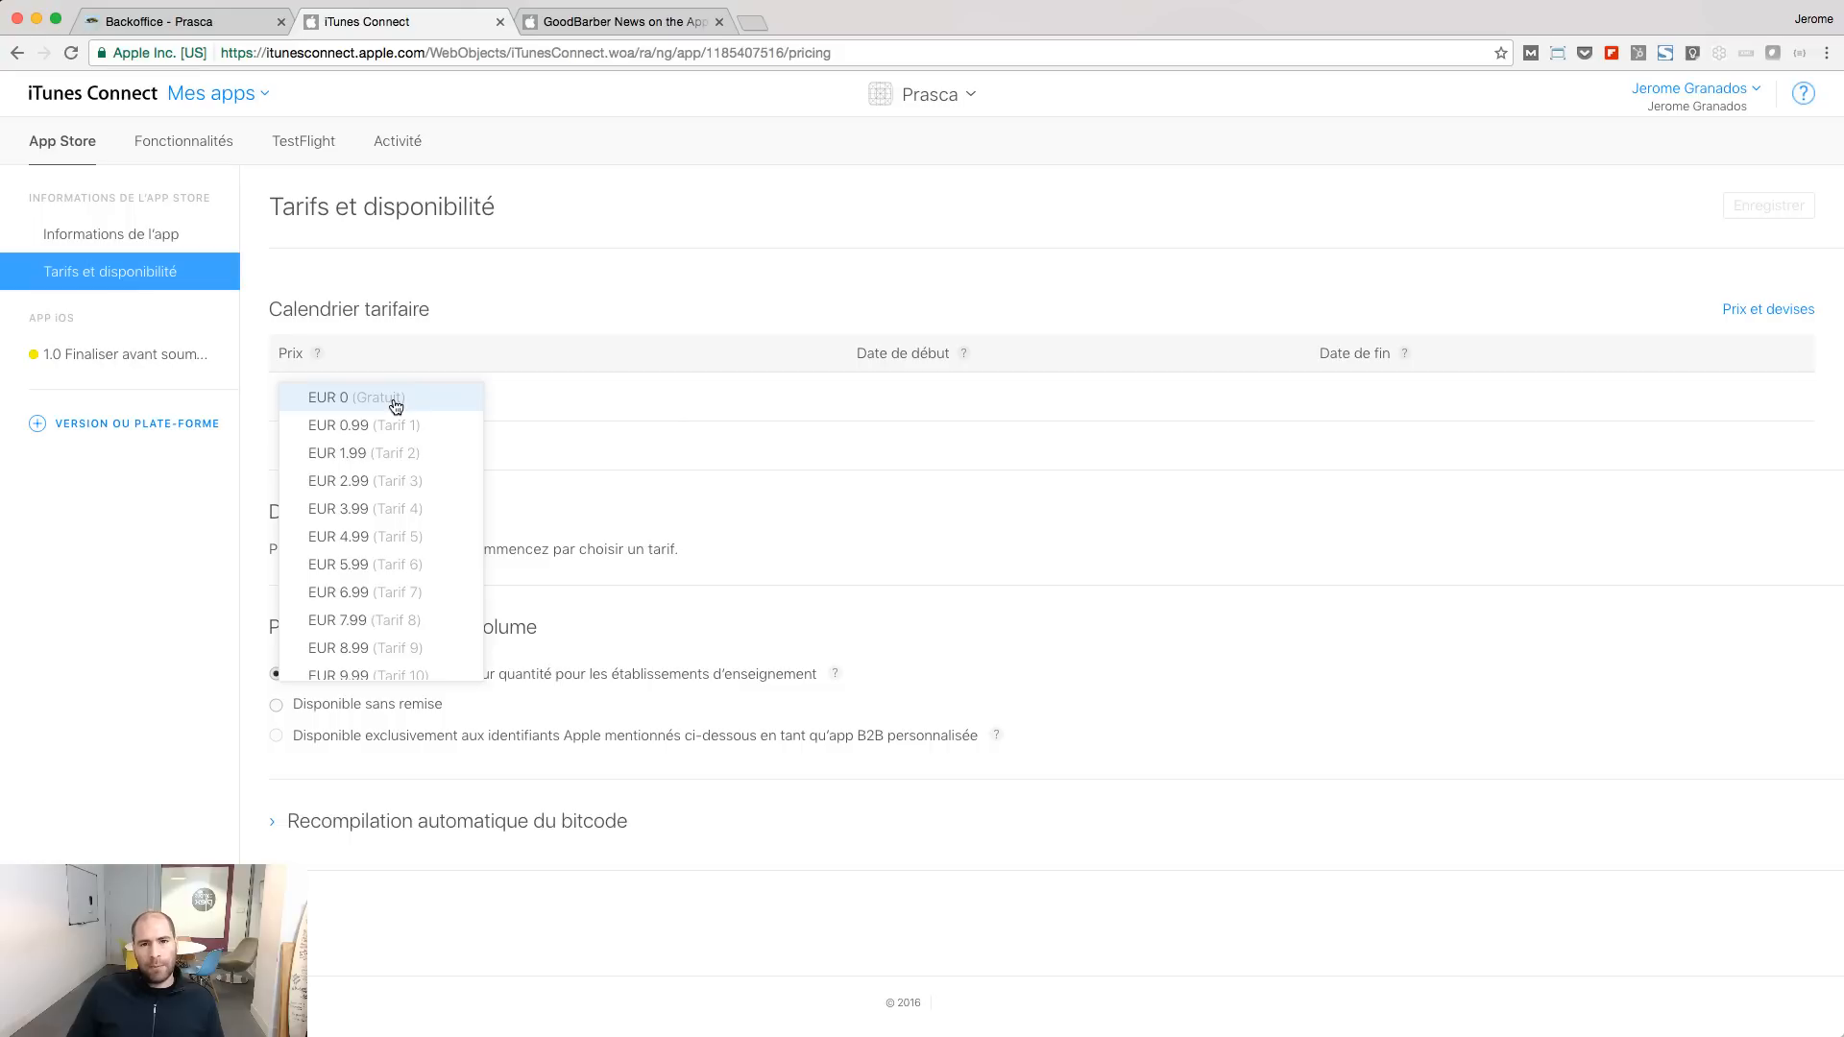
click(395, 404)
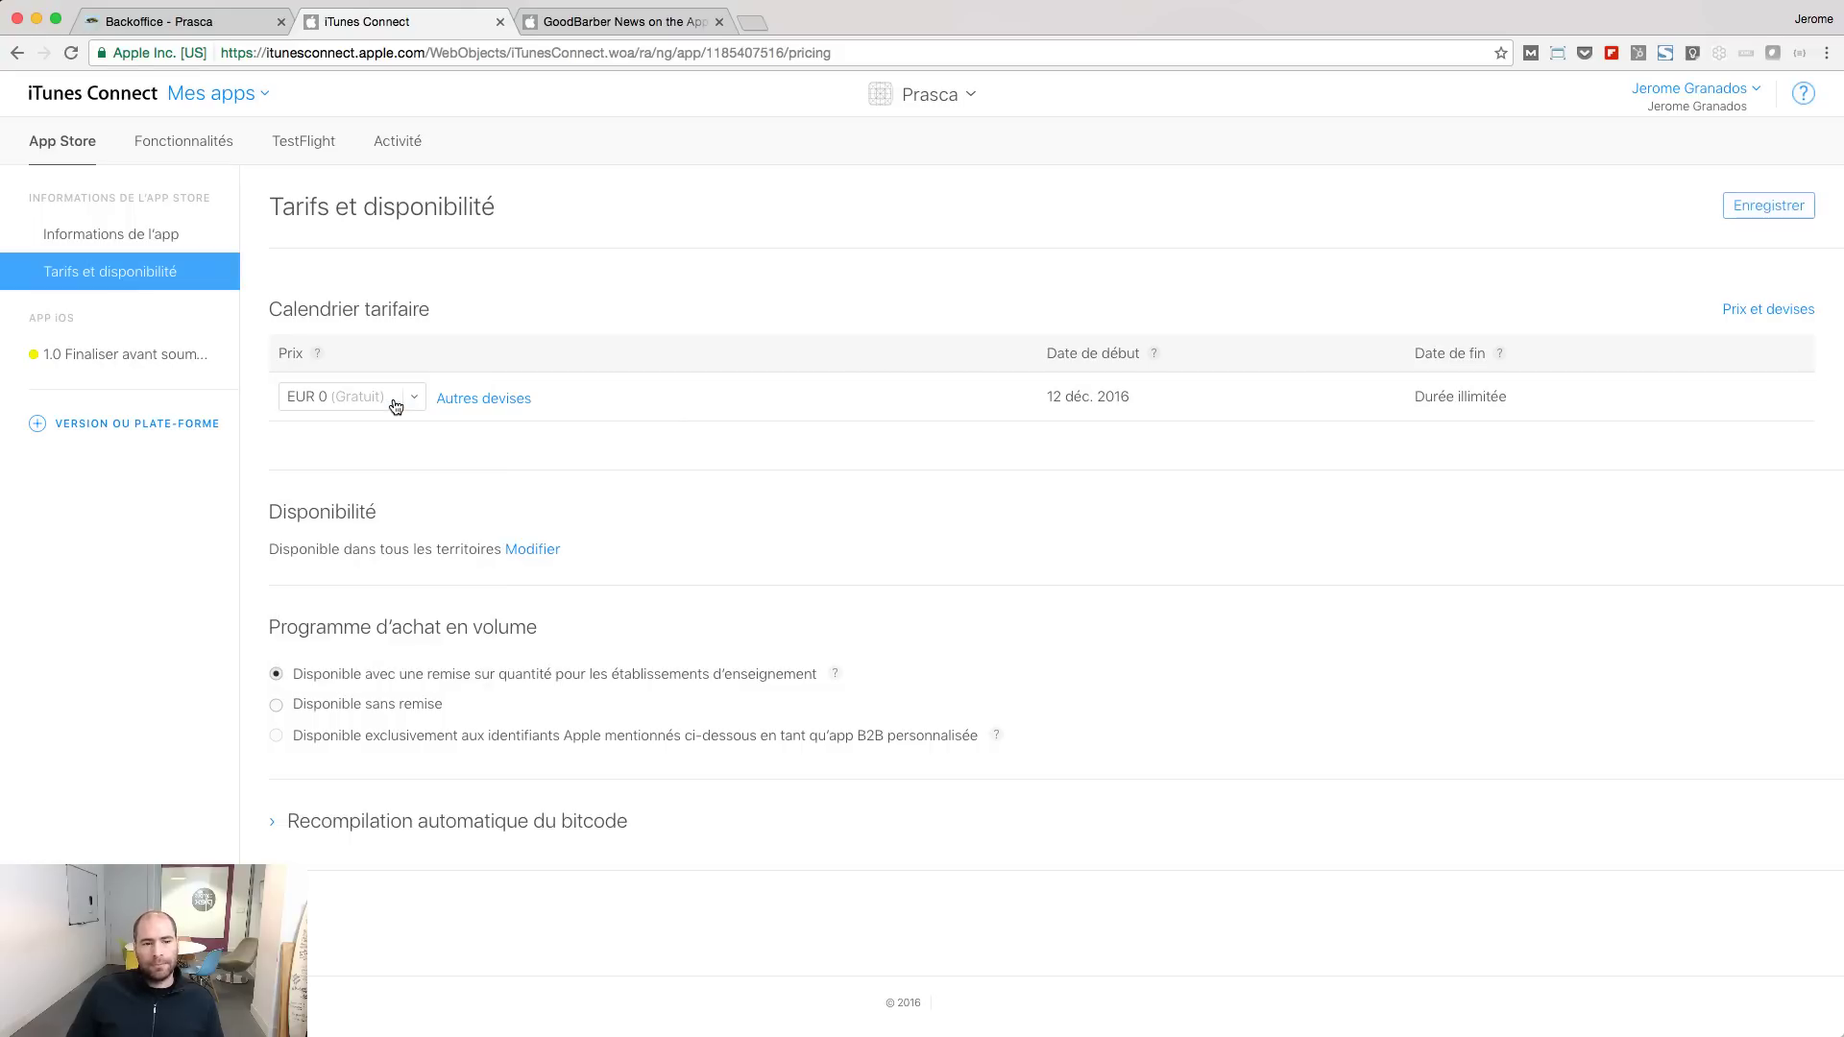
click(1779, 201)
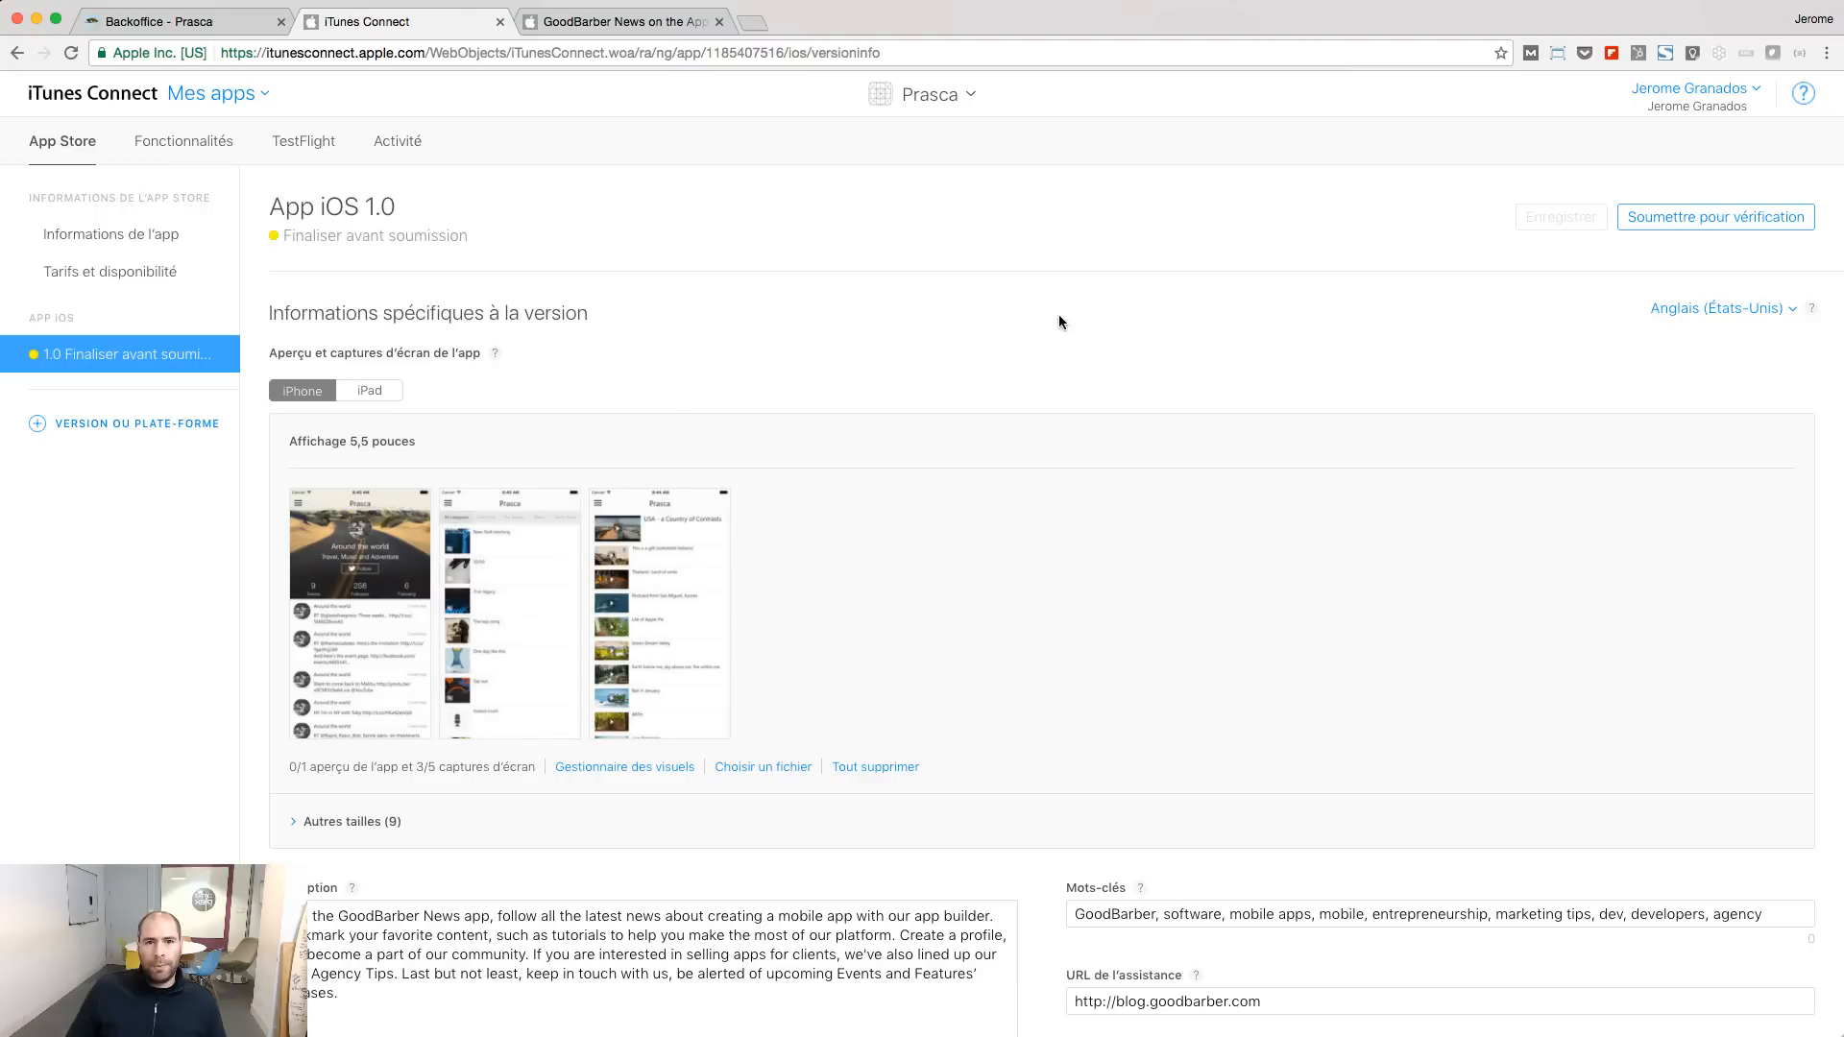
Start the review submission, answering Oui to third-party content, content rights and IDFA use
click(1719, 220)
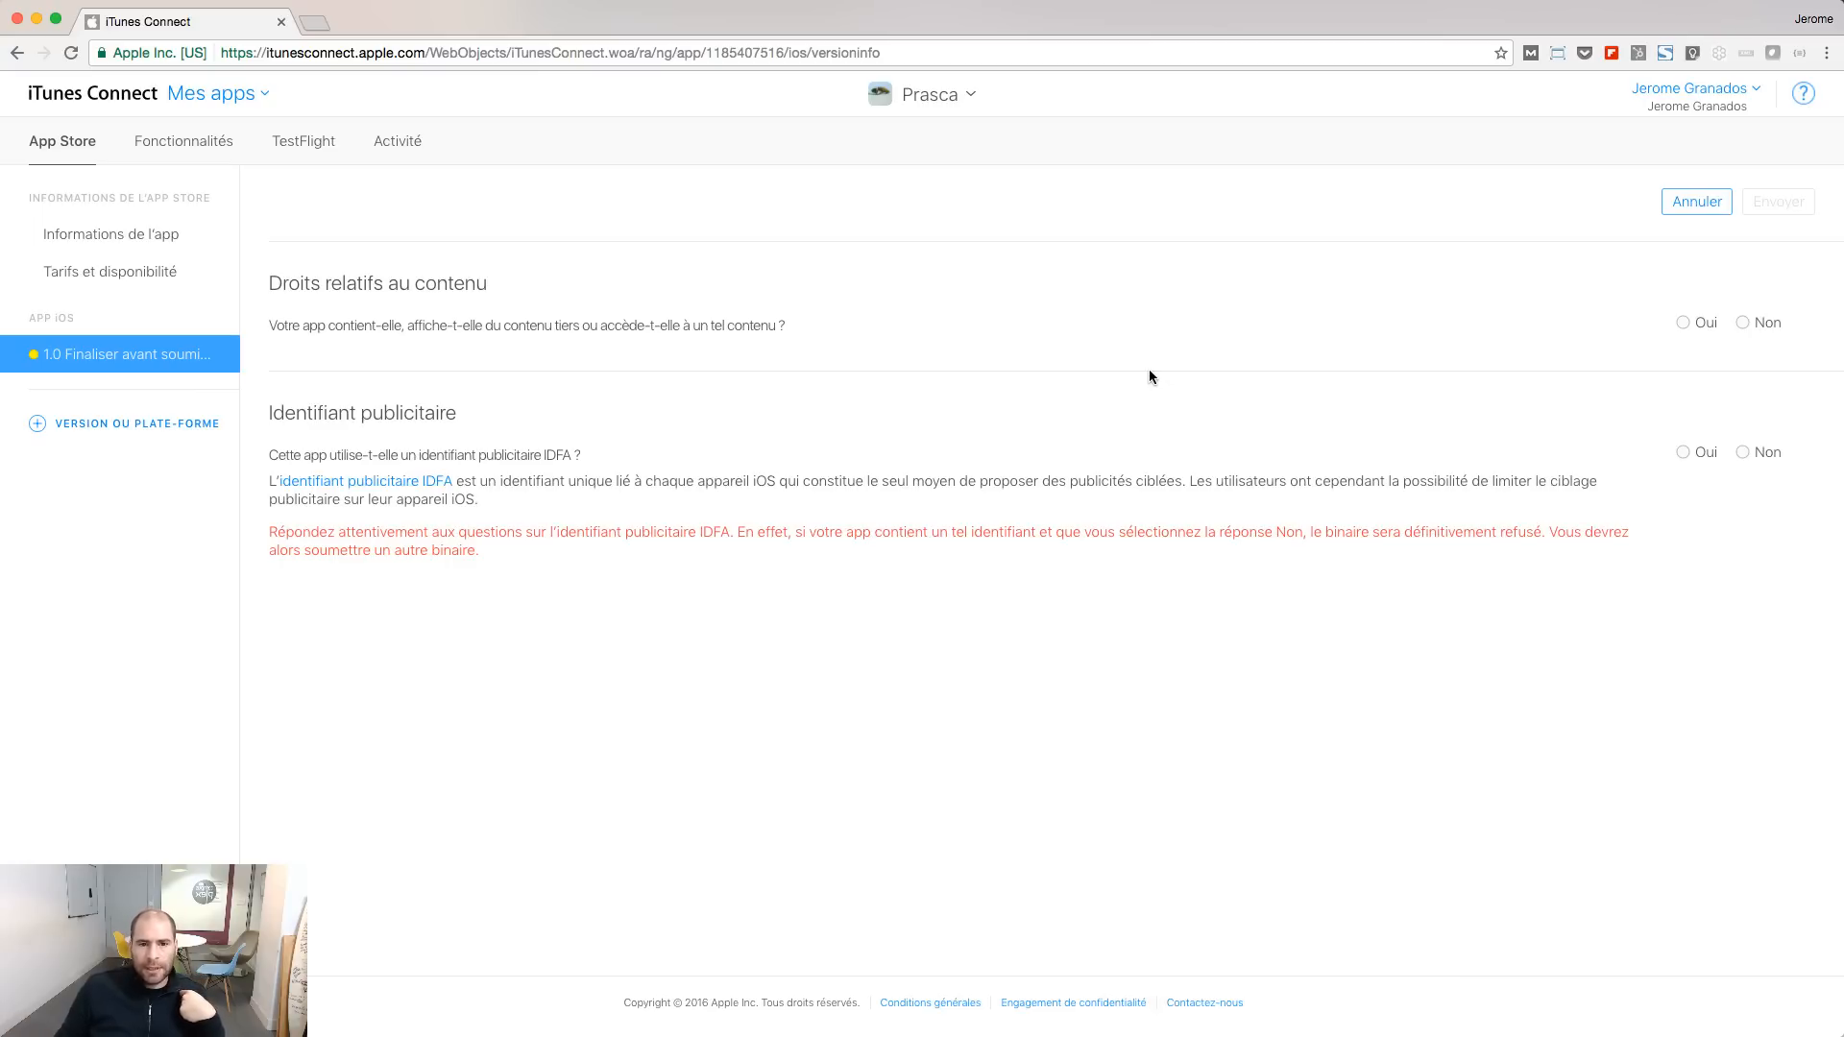
click(1682, 323)
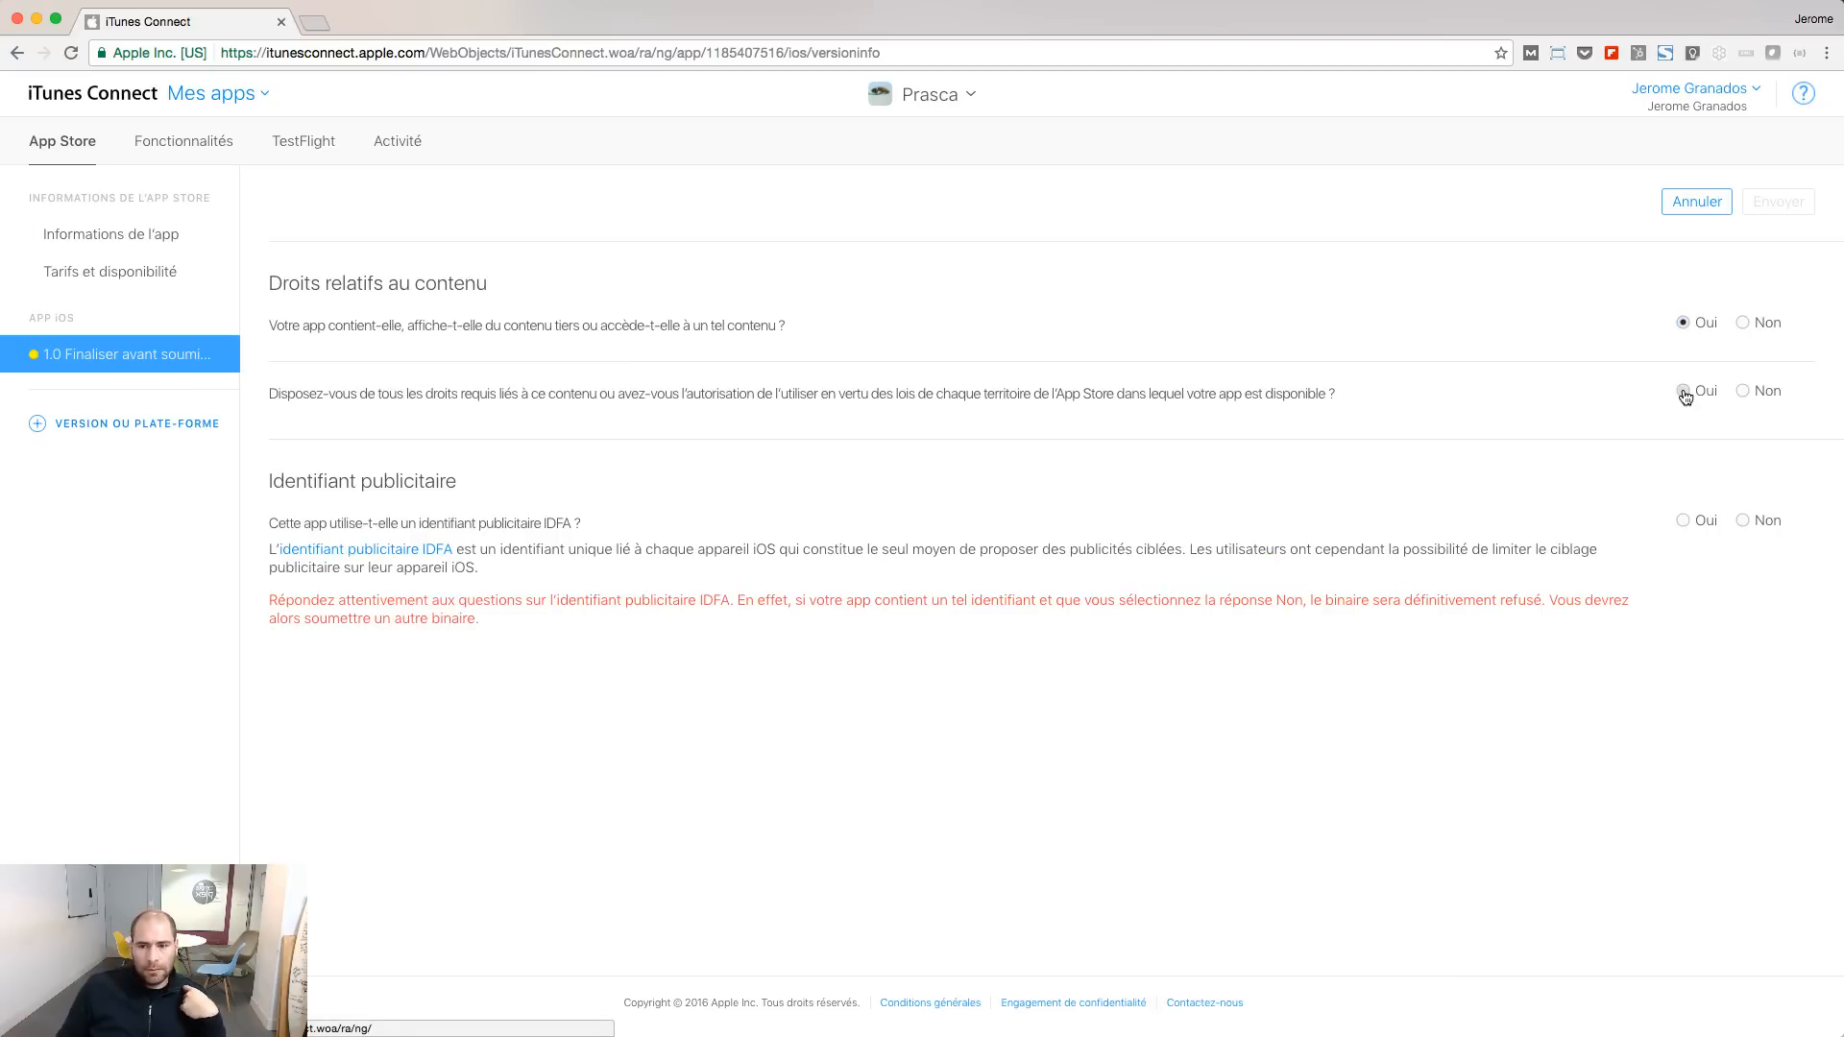
click(1684, 391)
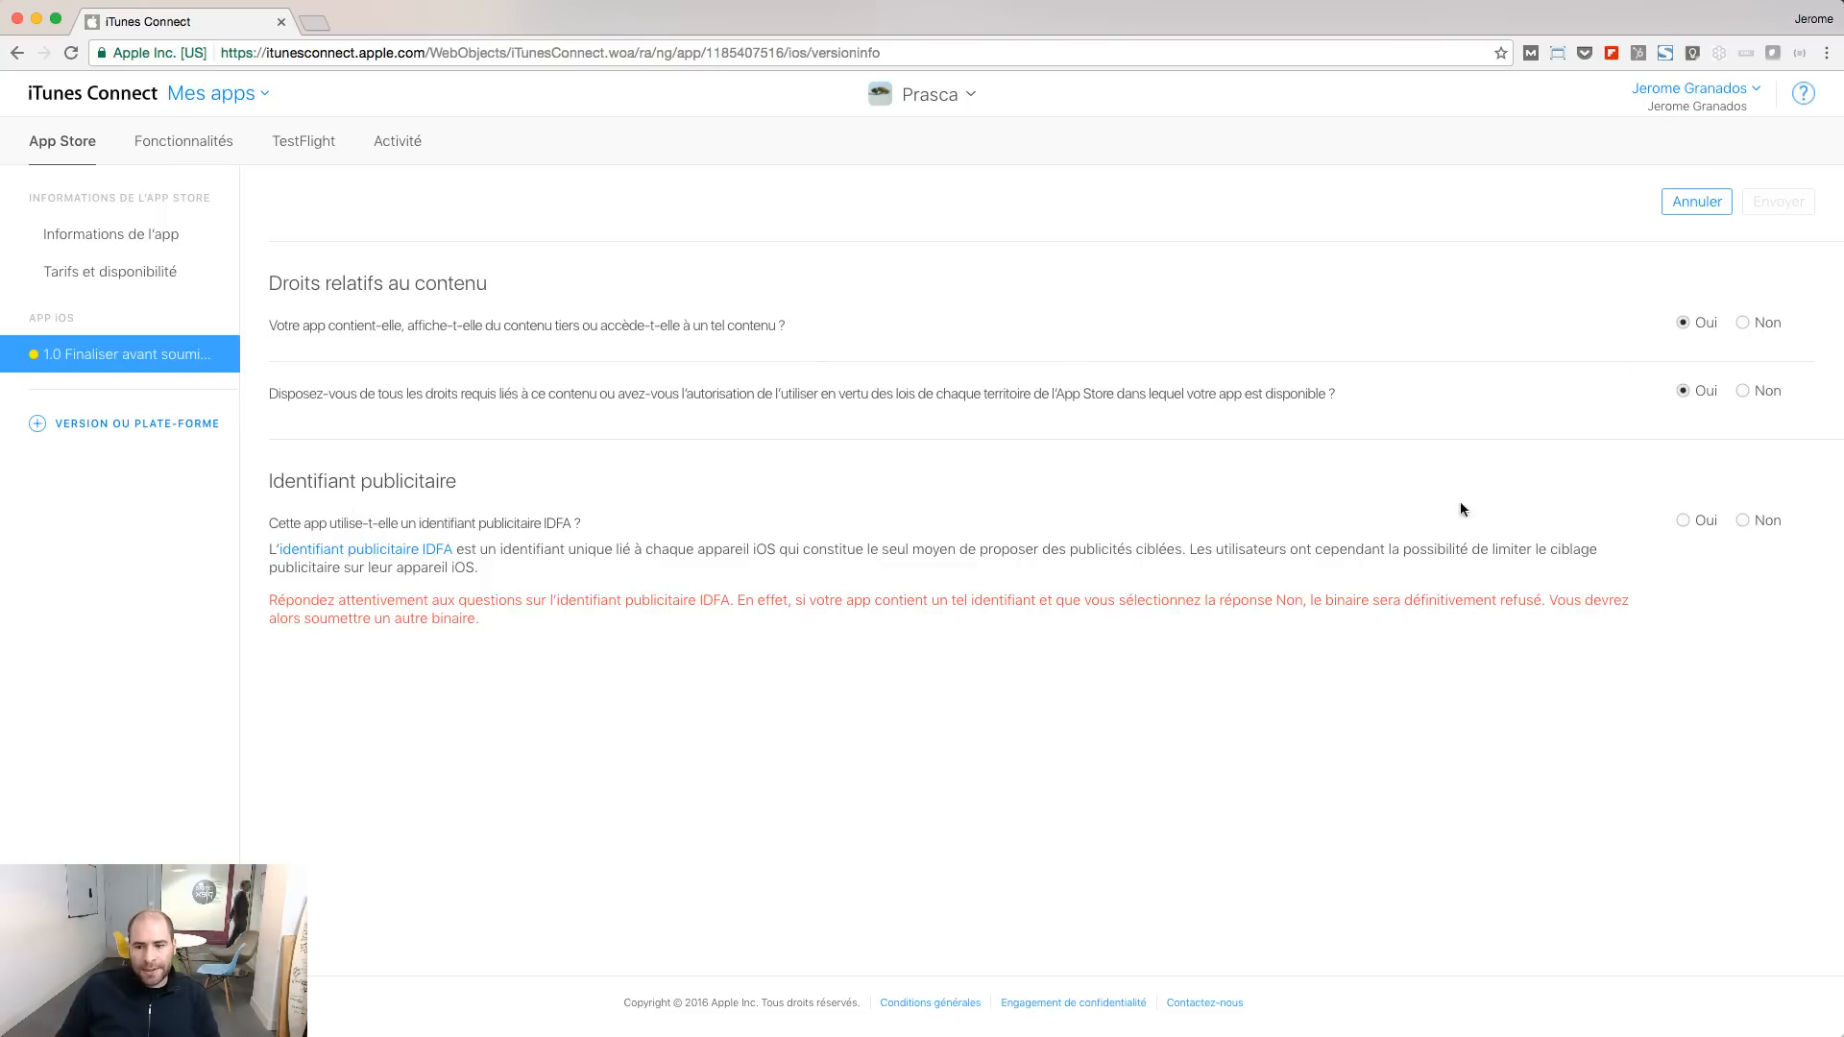
click(1682, 522)
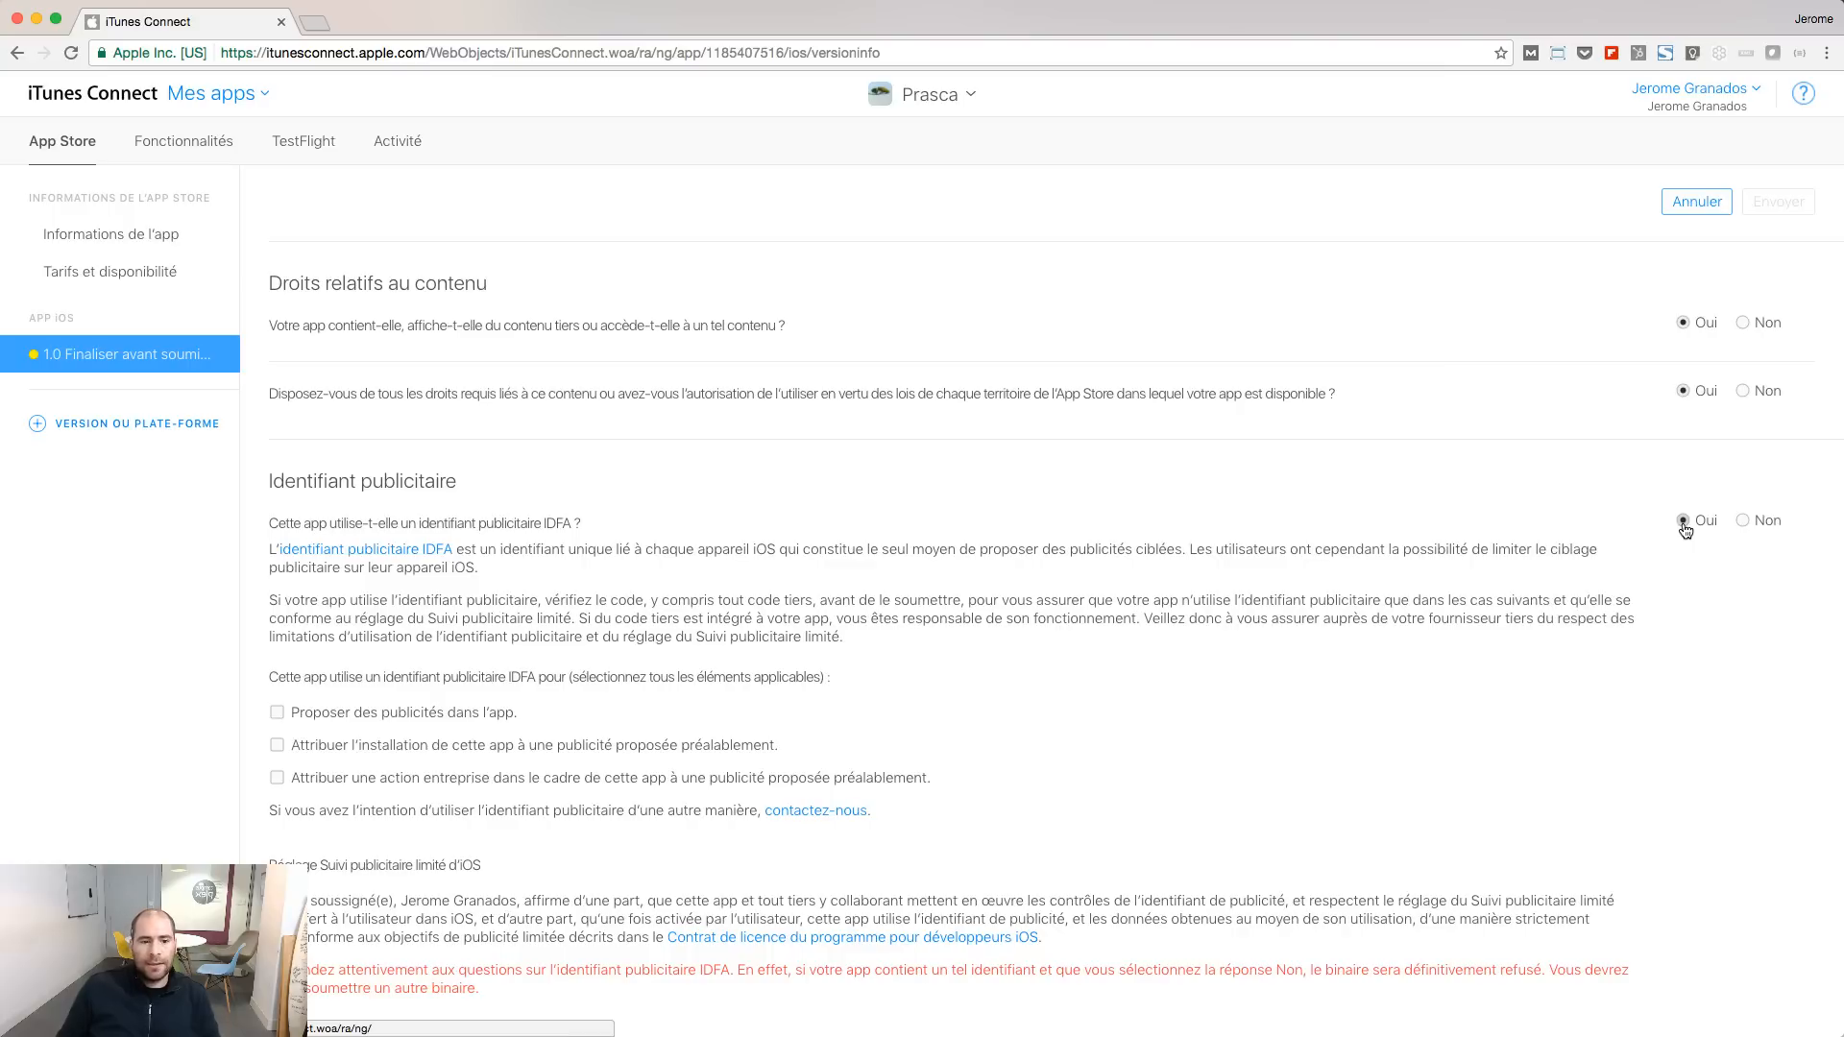
scroll(501, 711, down, 1)
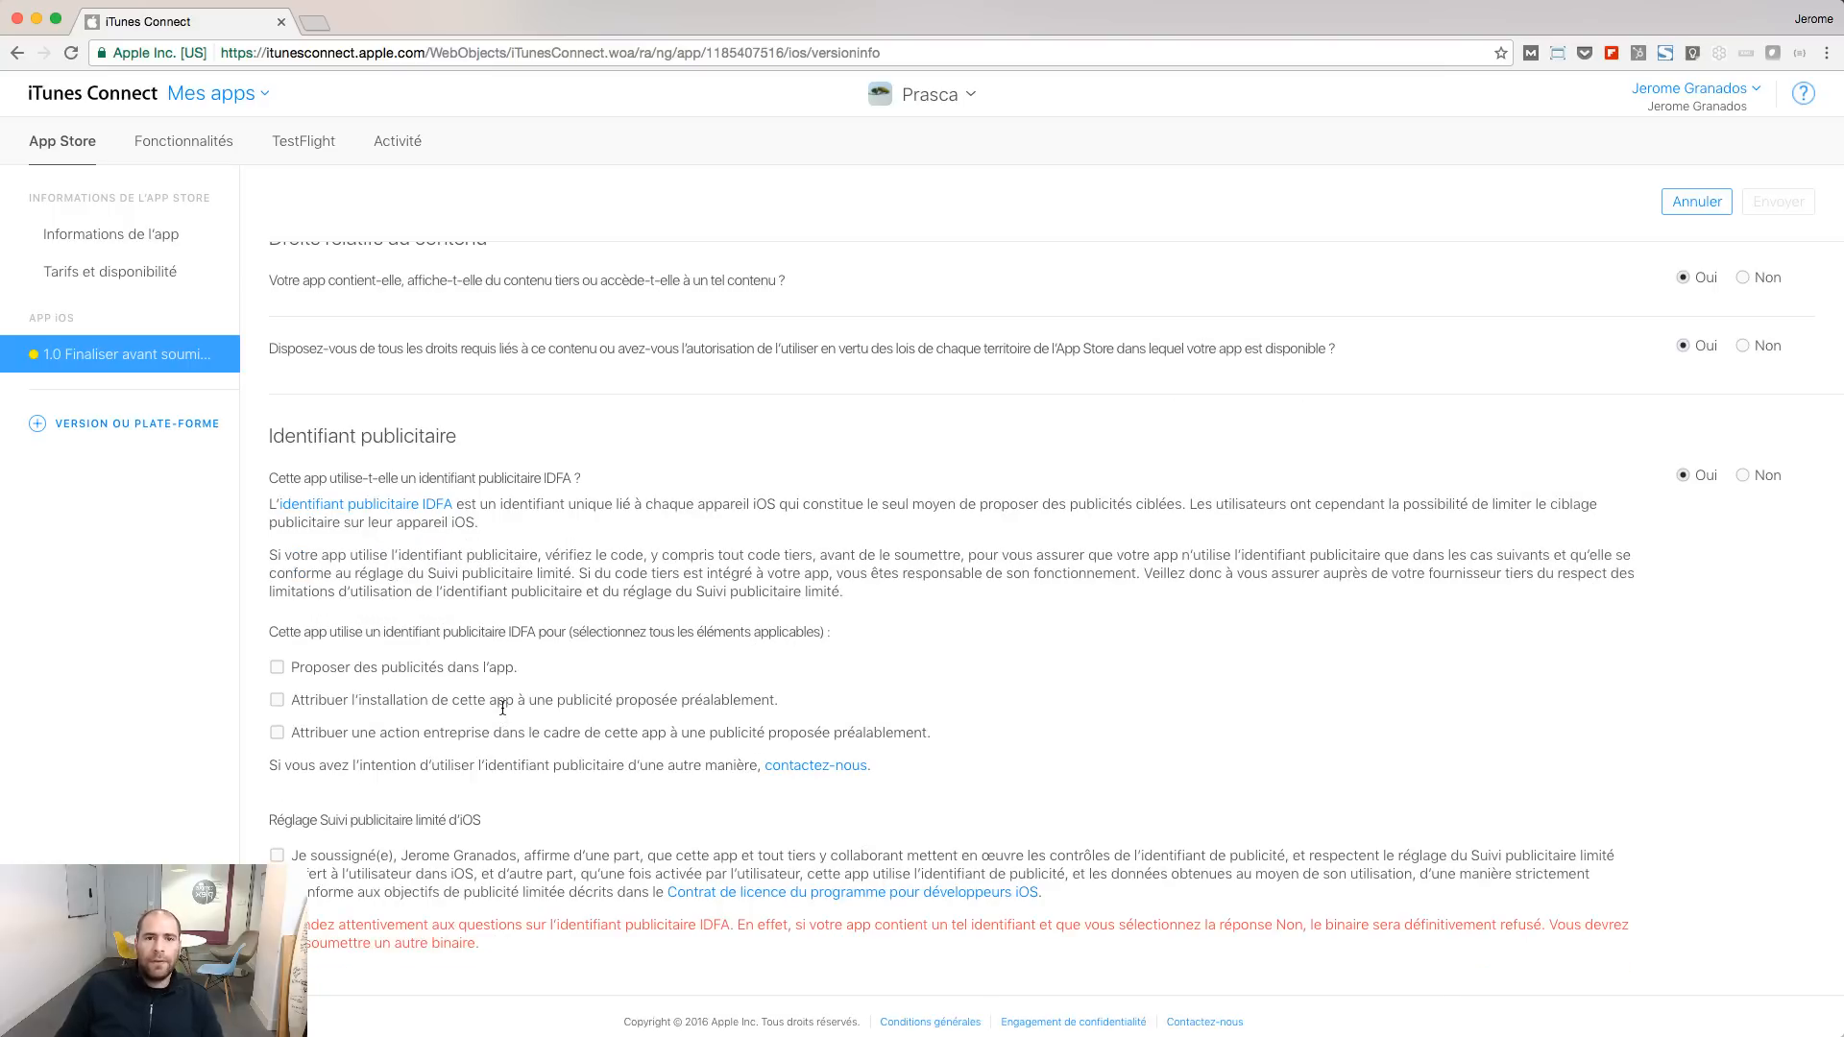
Keep only install attribution as the IDFA purpose and accept the limited ad tracking declaration
click(278, 667)
click(278, 702)
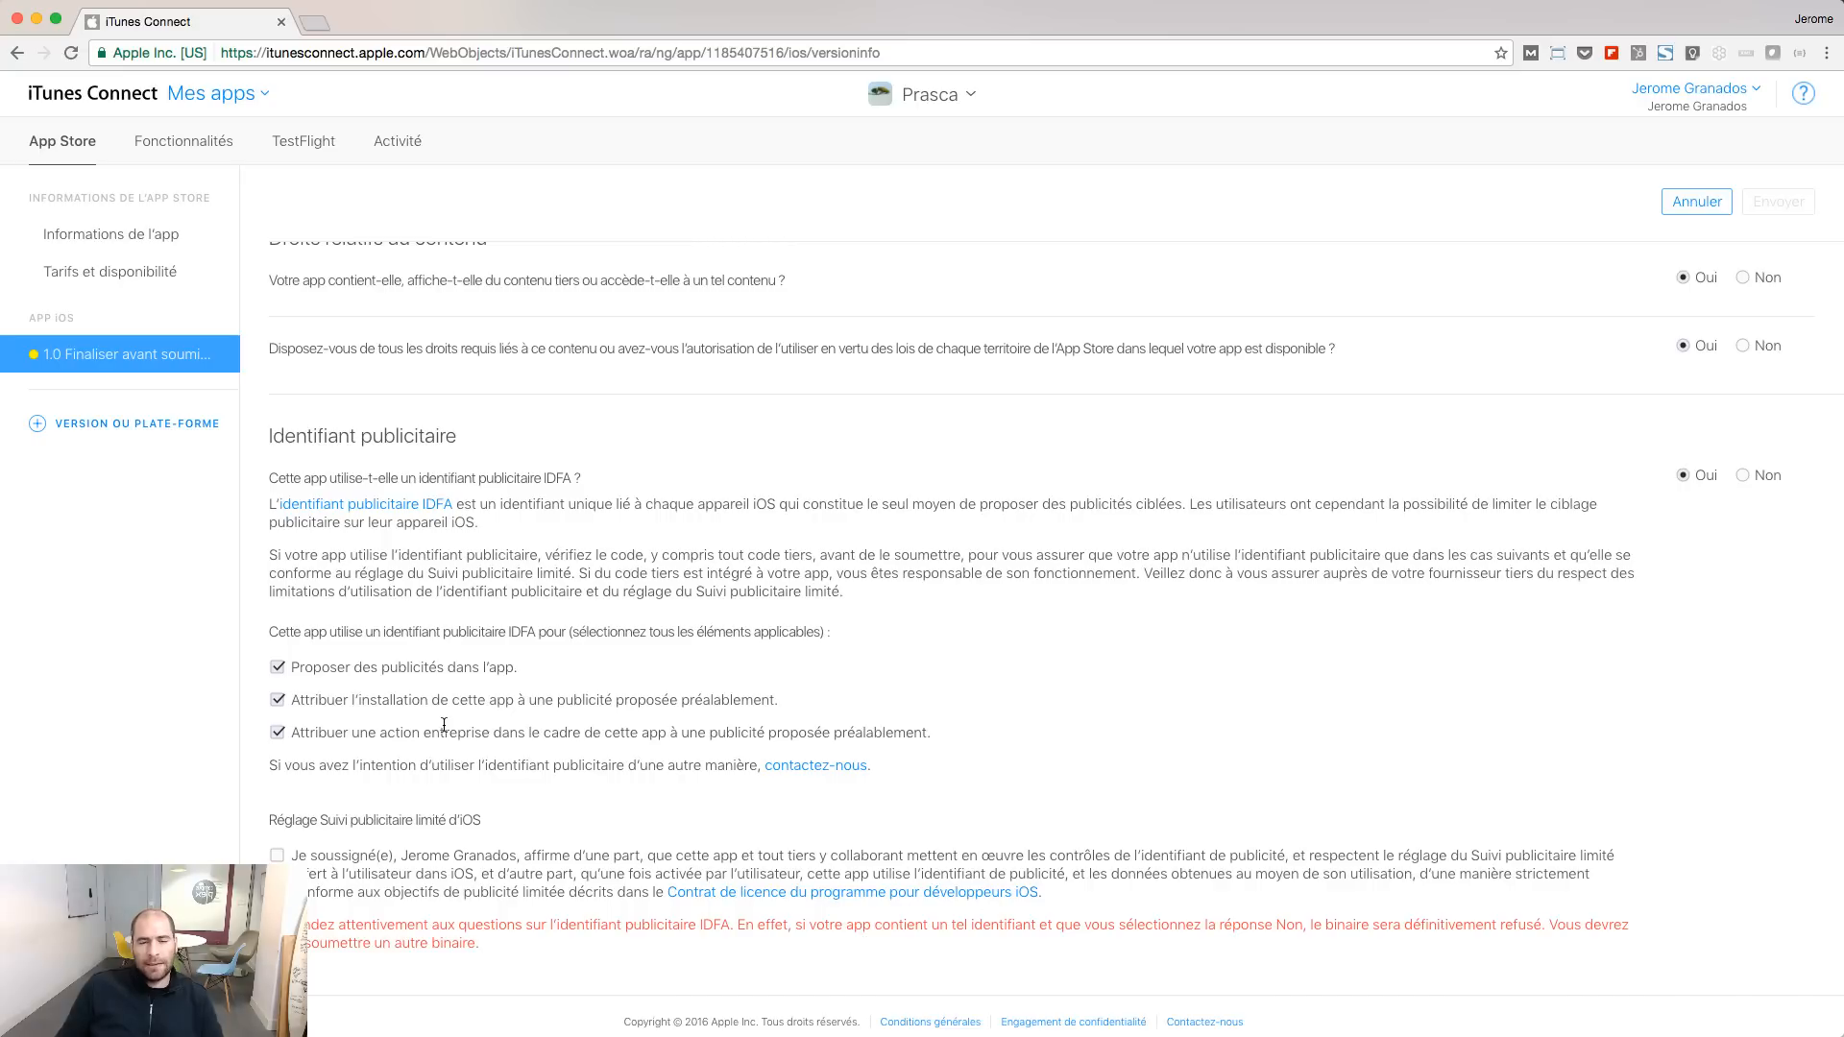
click(277, 669)
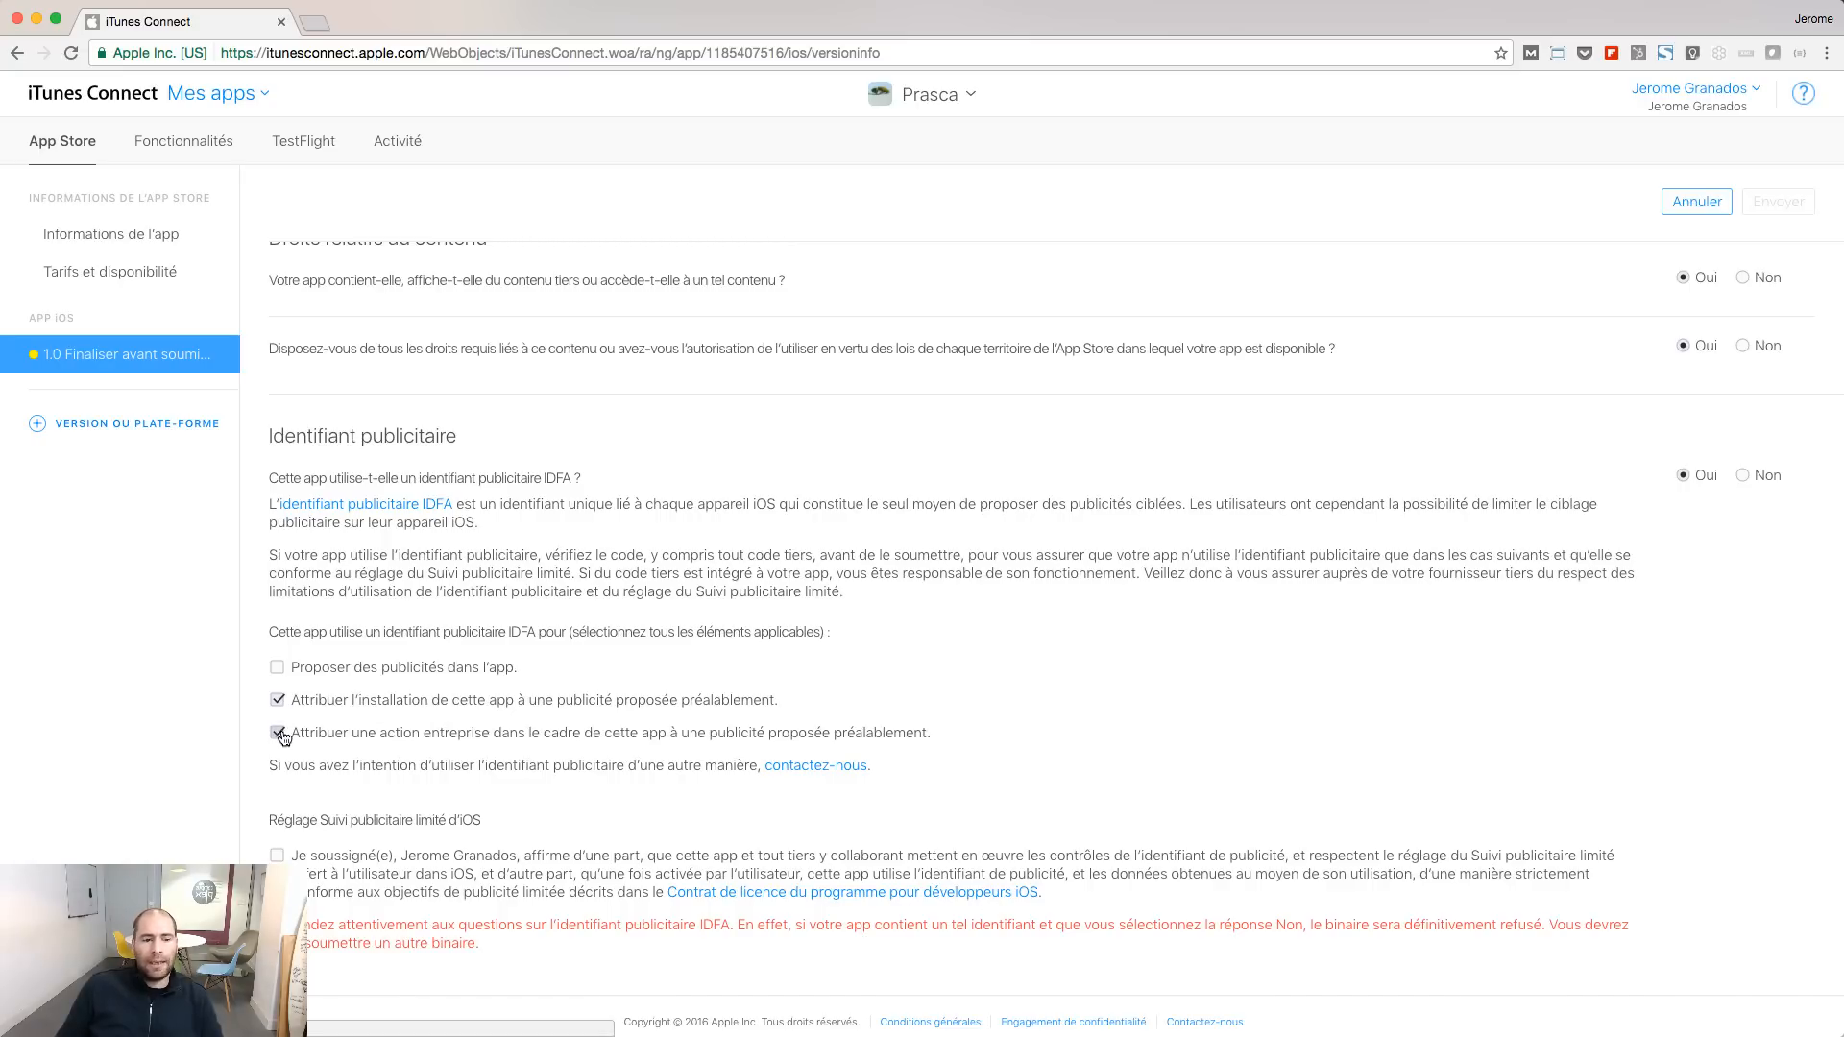
click(279, 732)
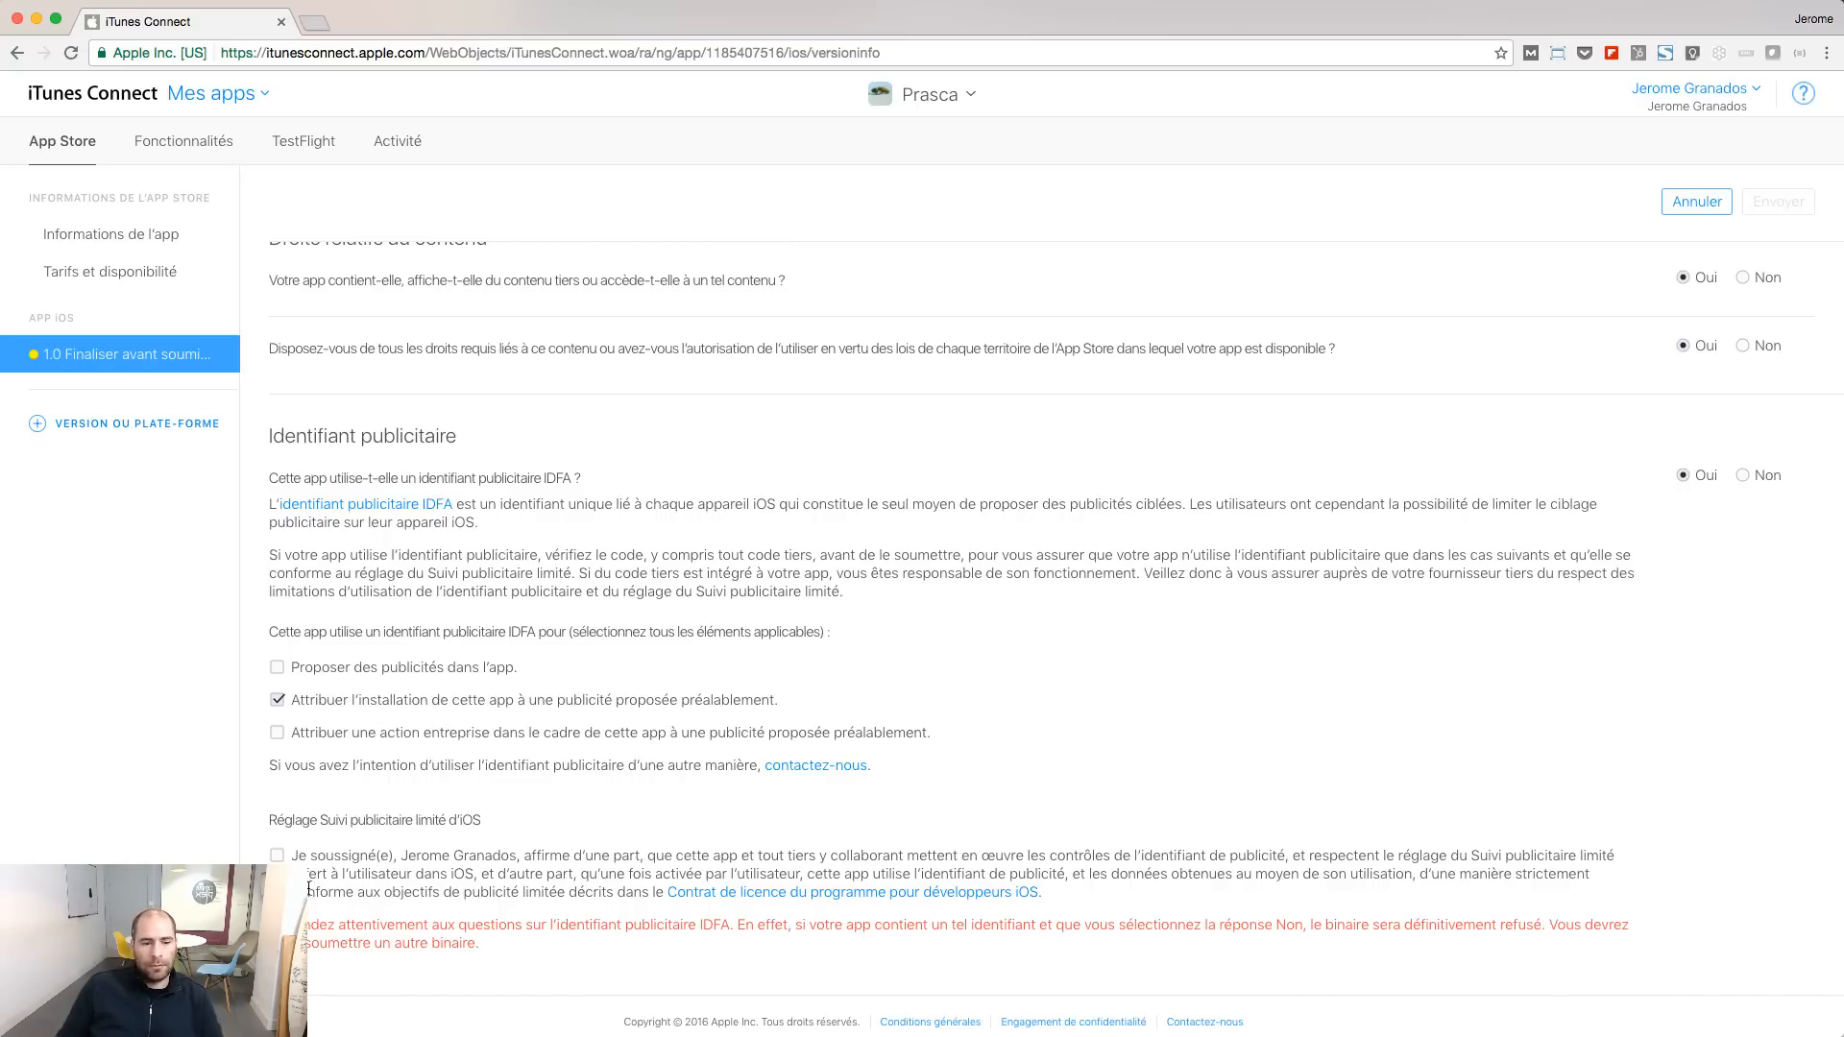
click(278, 855)
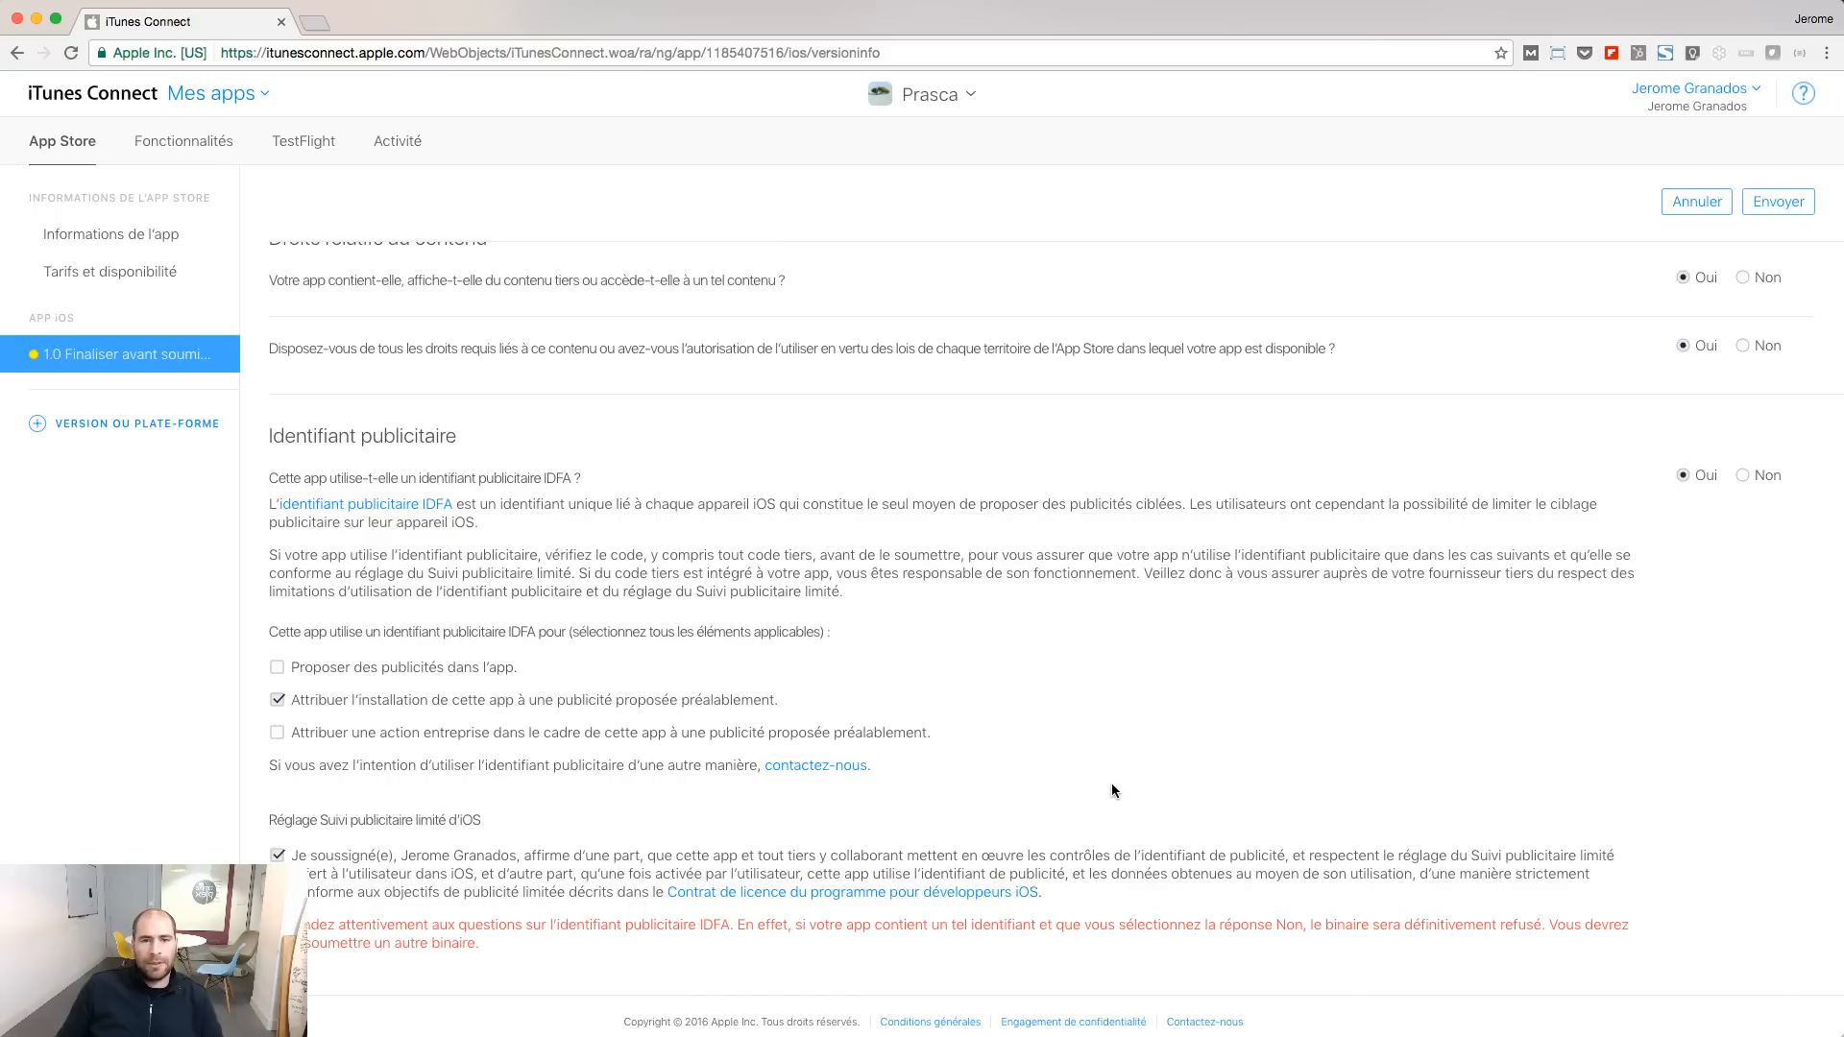
Submit the review questionnaire answers so version 1.0 goes to En attente de vérification
click(1794, 203)
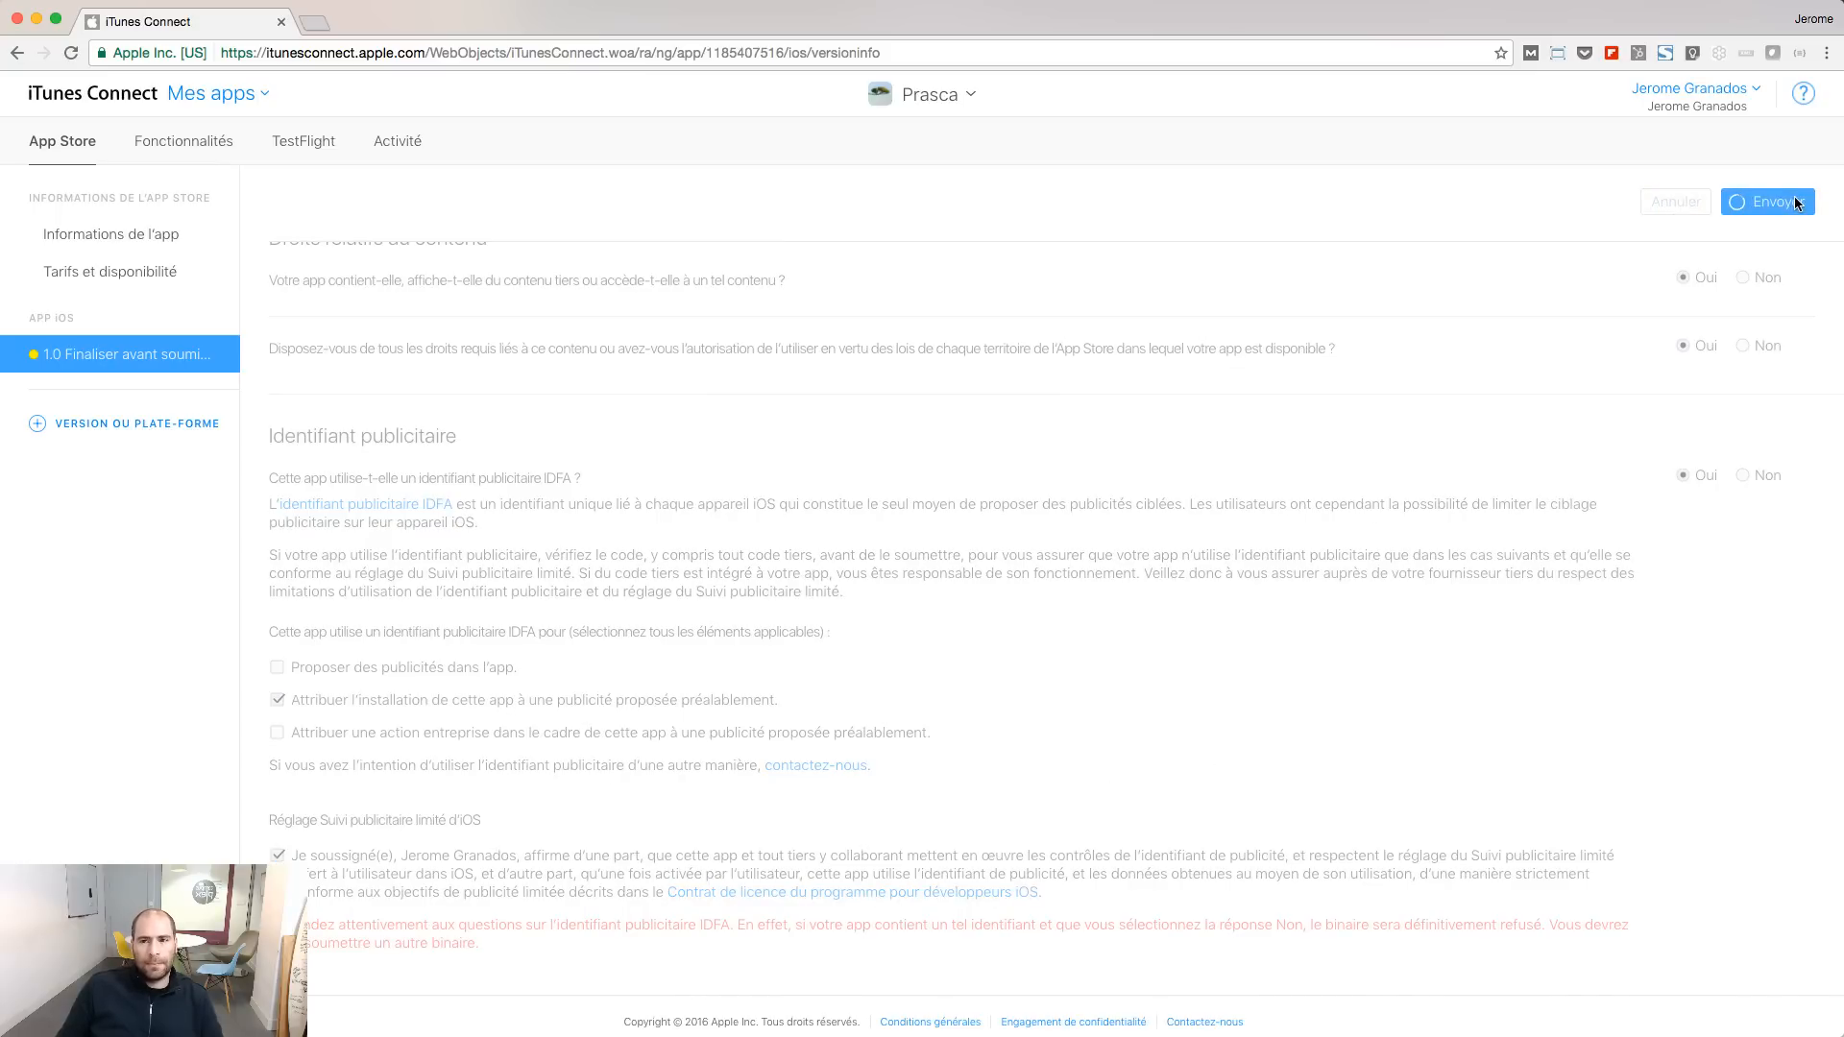